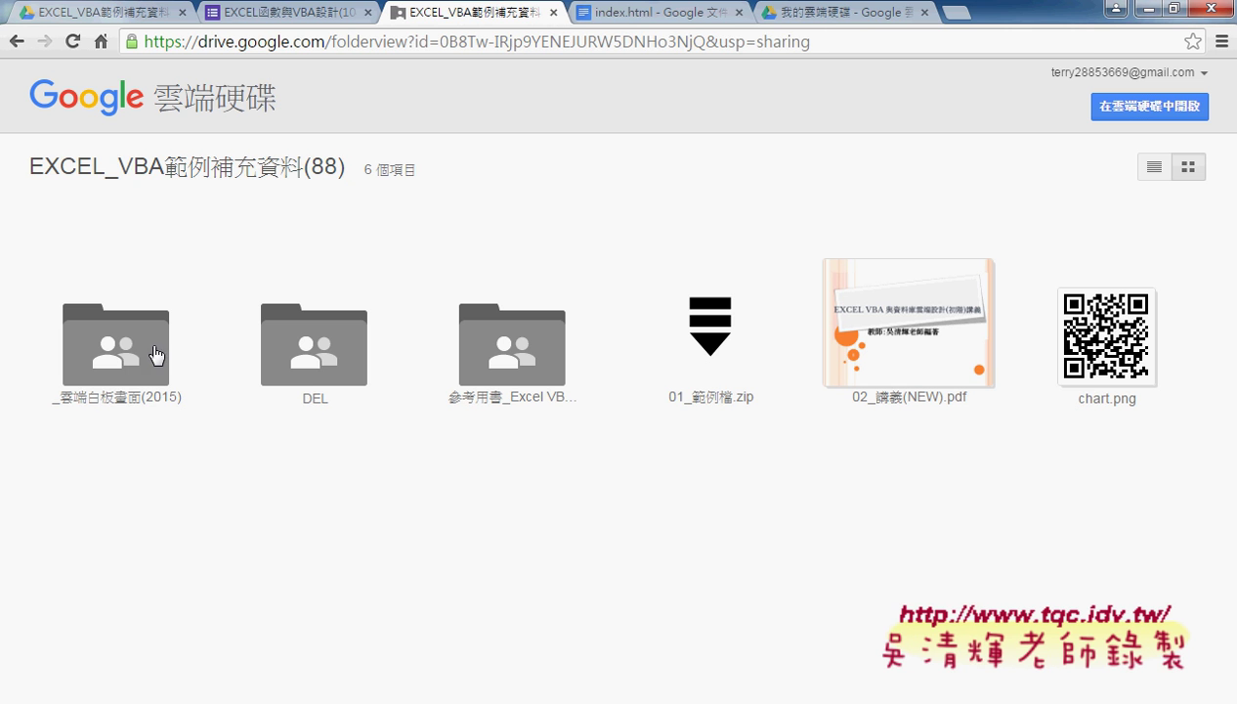
Step: Go through _雲端白板畫面(2015), 其他補充範例(84) and 01_入門 in list view to open 範例_字串切割(MID函數與FIND函數)
{"action": "double_click", "coordinate": [153, 347]}
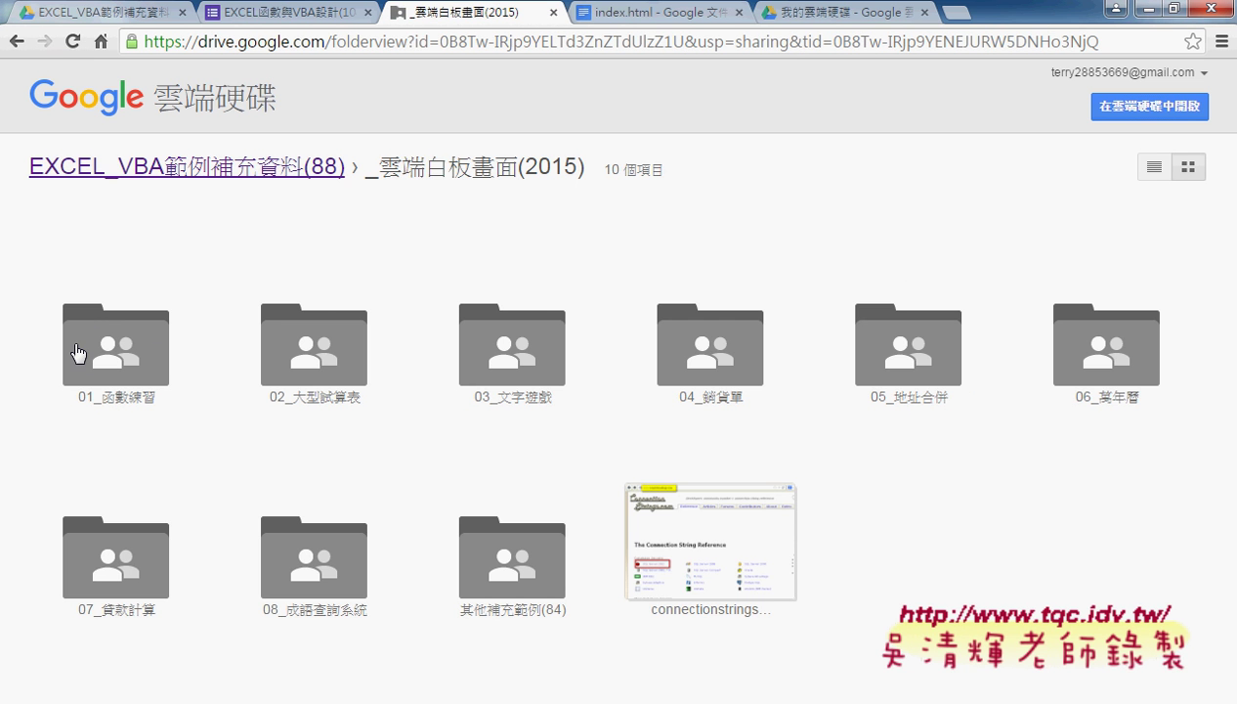
{"action": "double_click", "coordinate": [521, 622]}
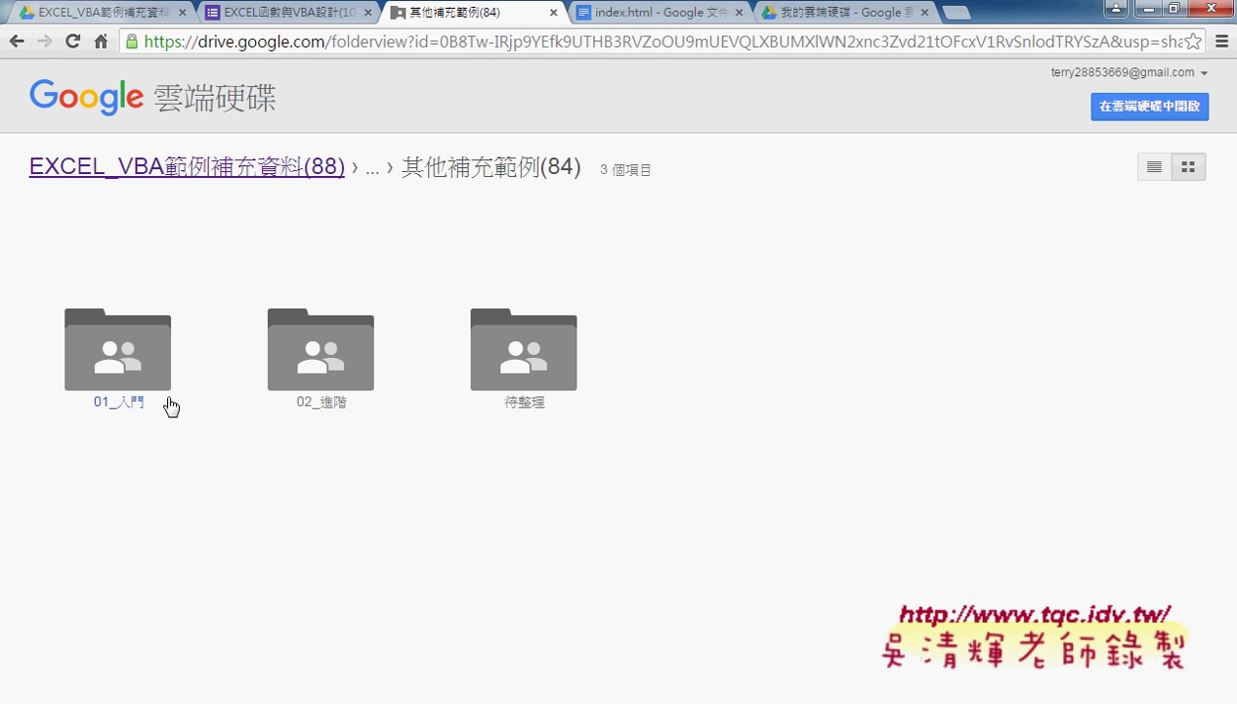
{"action": "double_click", "coordinate": [137, 401]}
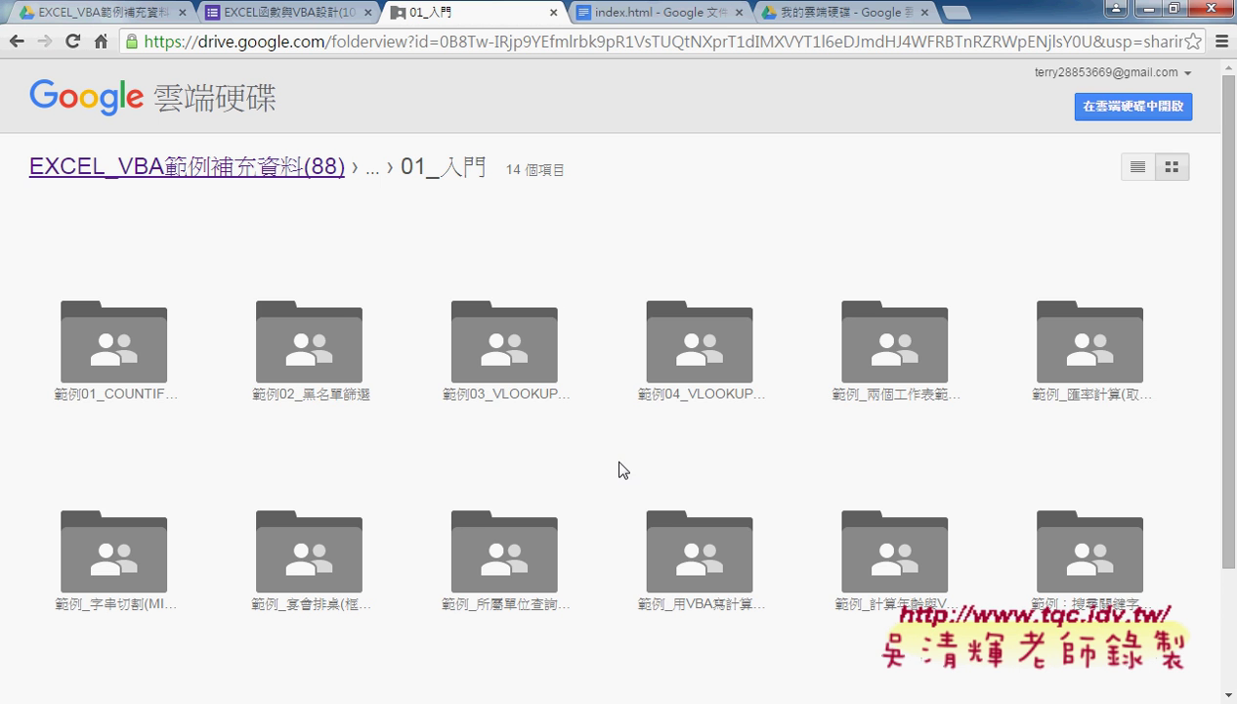
{"action": "left_click", "coordinate": [1134, 168]}
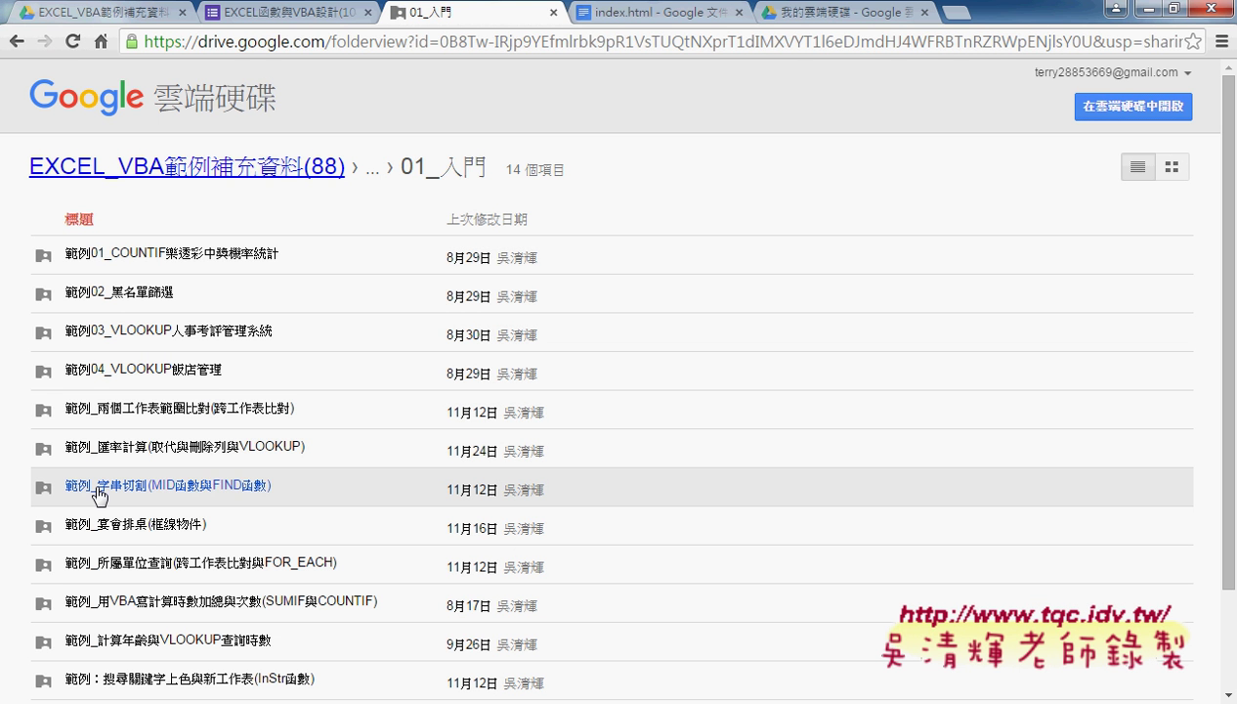
{"action": "left_click_drag", "start_coordinate": [252, 486], "coordinate": [69, 486]}
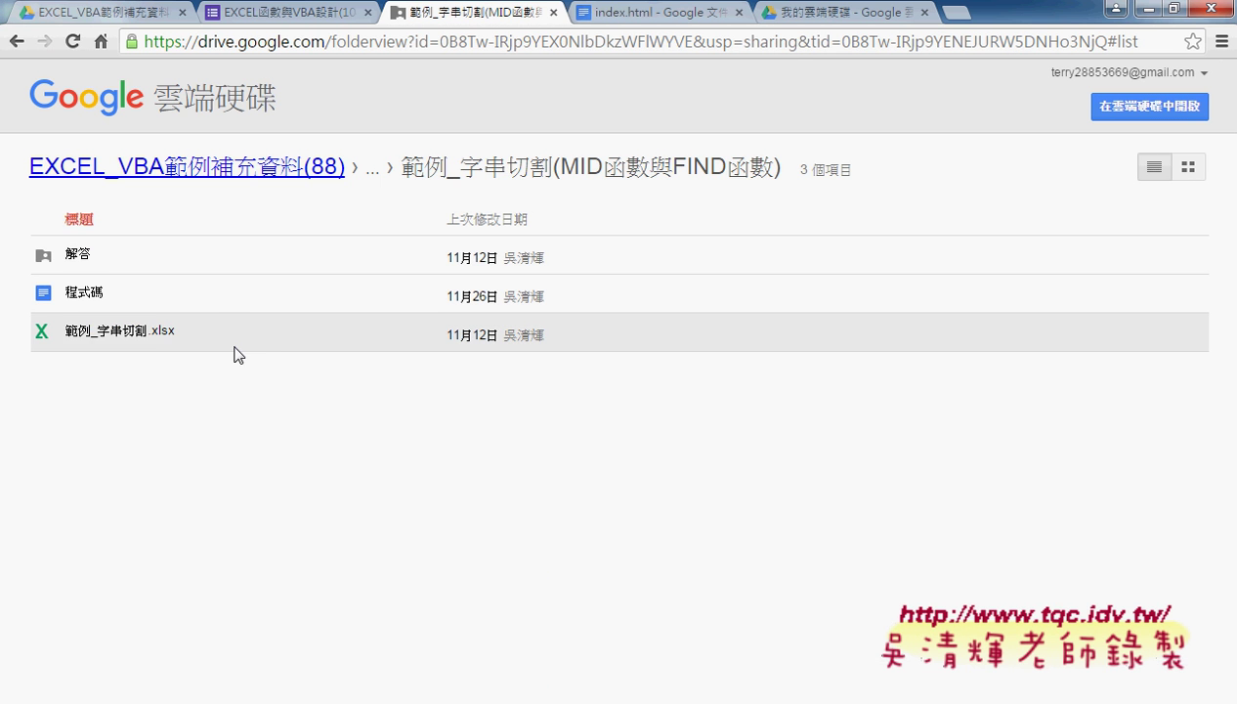
Step: Preview 範例_字串切割.xlsx, download it, and open the downloaded file in Excel
{"action": "left_click", "coordinate": [155, 337]}
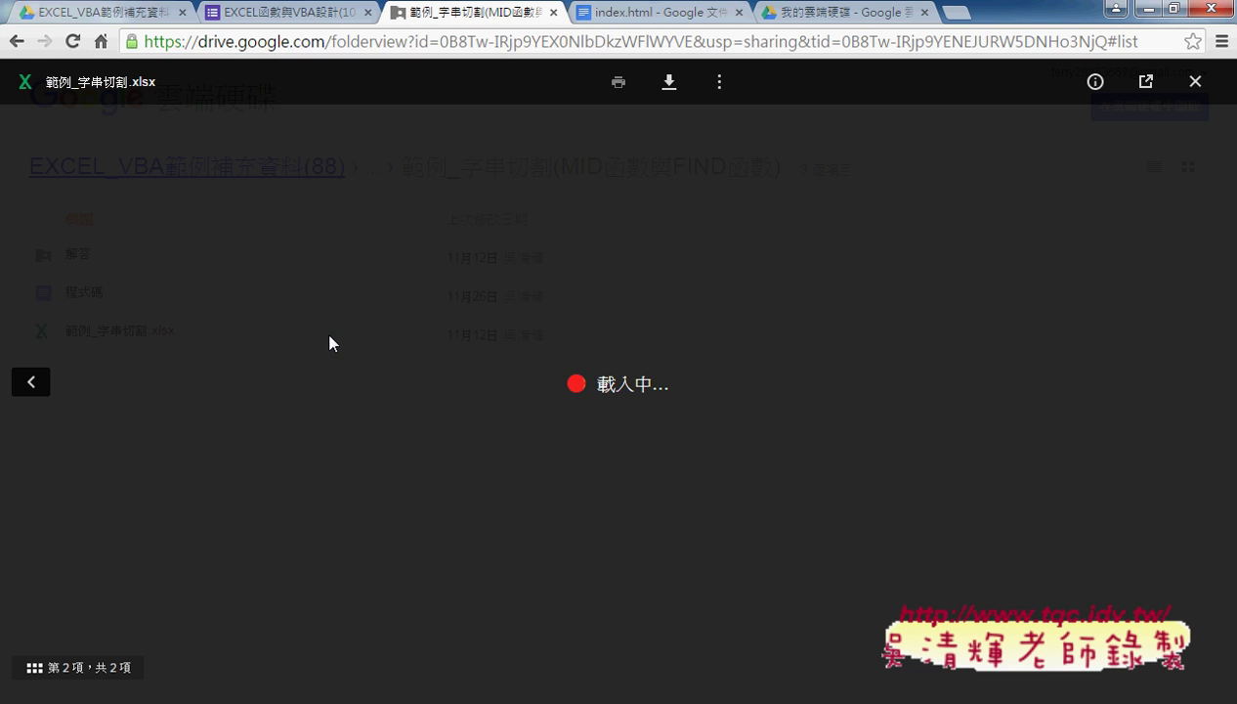
{"action": "left_click", "coordinate": [666, 81]}
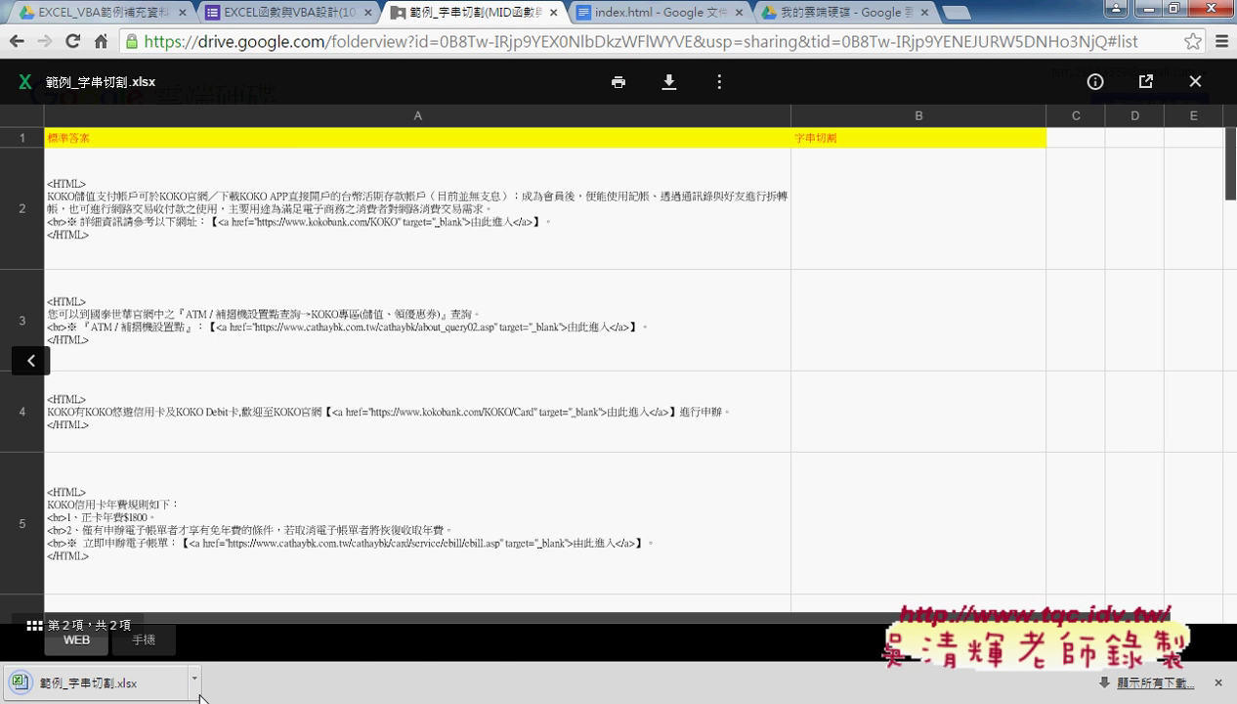
{"action": "left_click", "coordinate": [194, 682]}
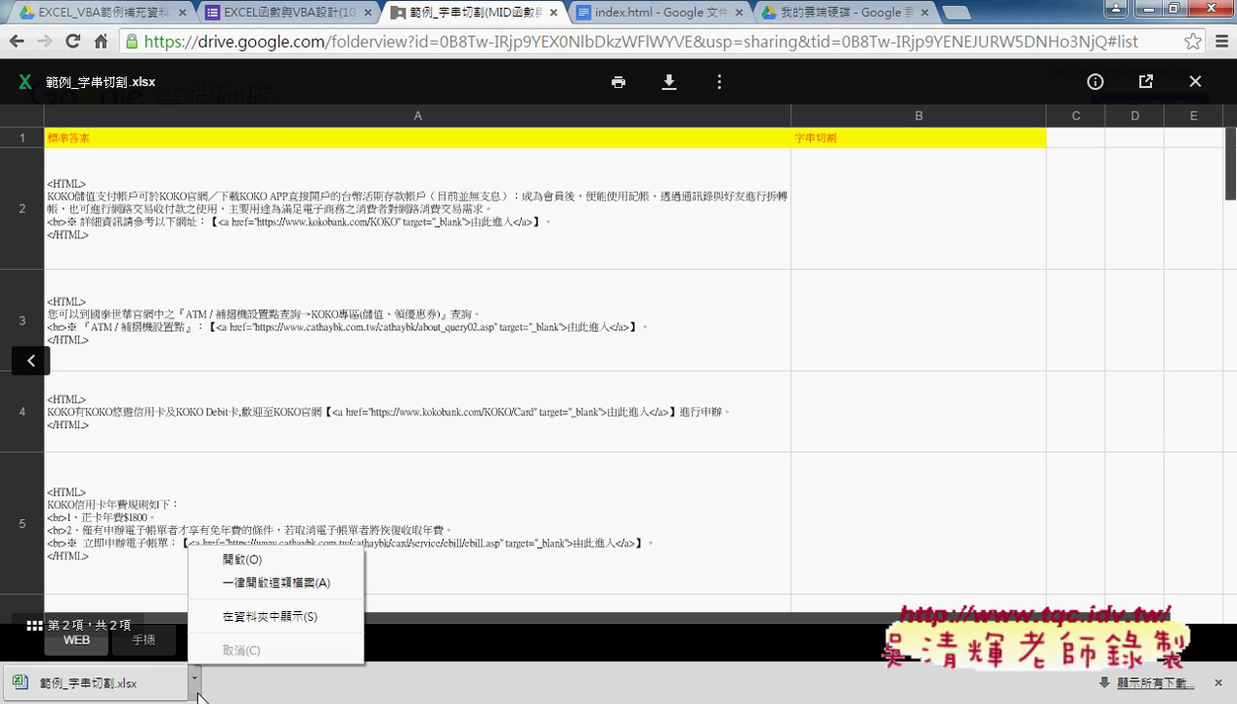
{"action": "left_click", "coordinate": [260, 565]}
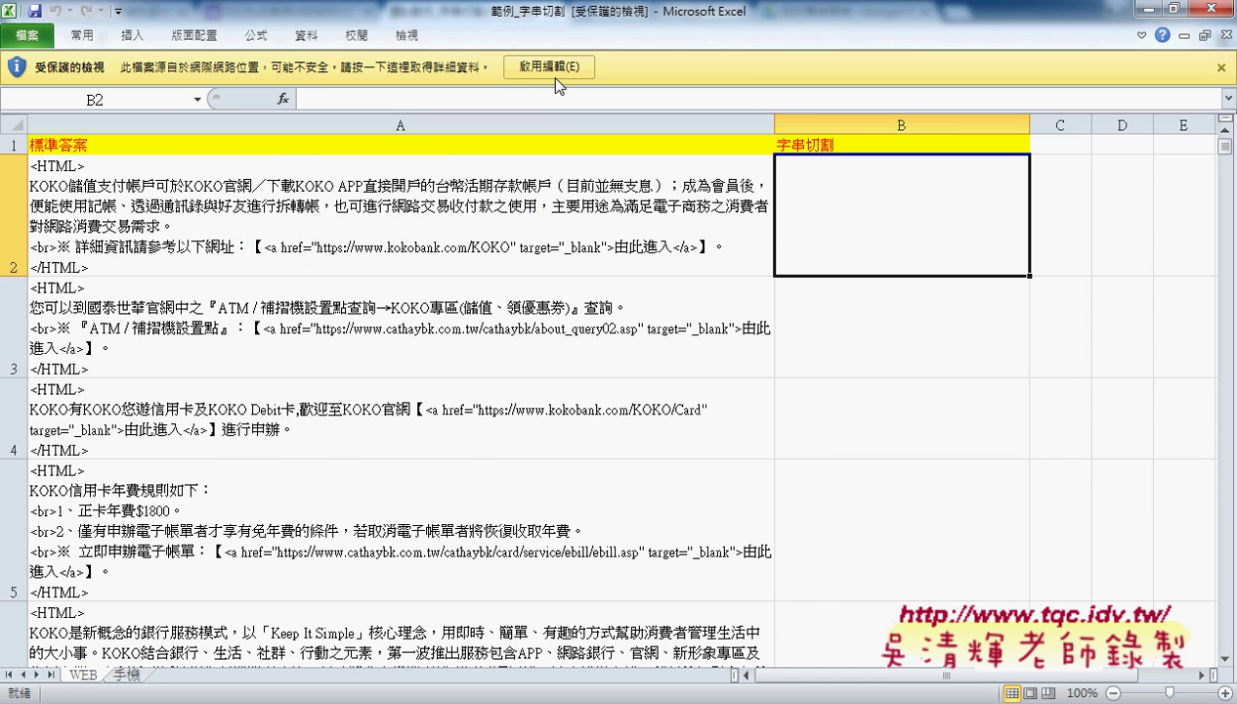
Step: Enable editing on the workbook and inspect the HTML text in cells A2 to A4
{"action": "left_click", "coordinate": [545, 68]}
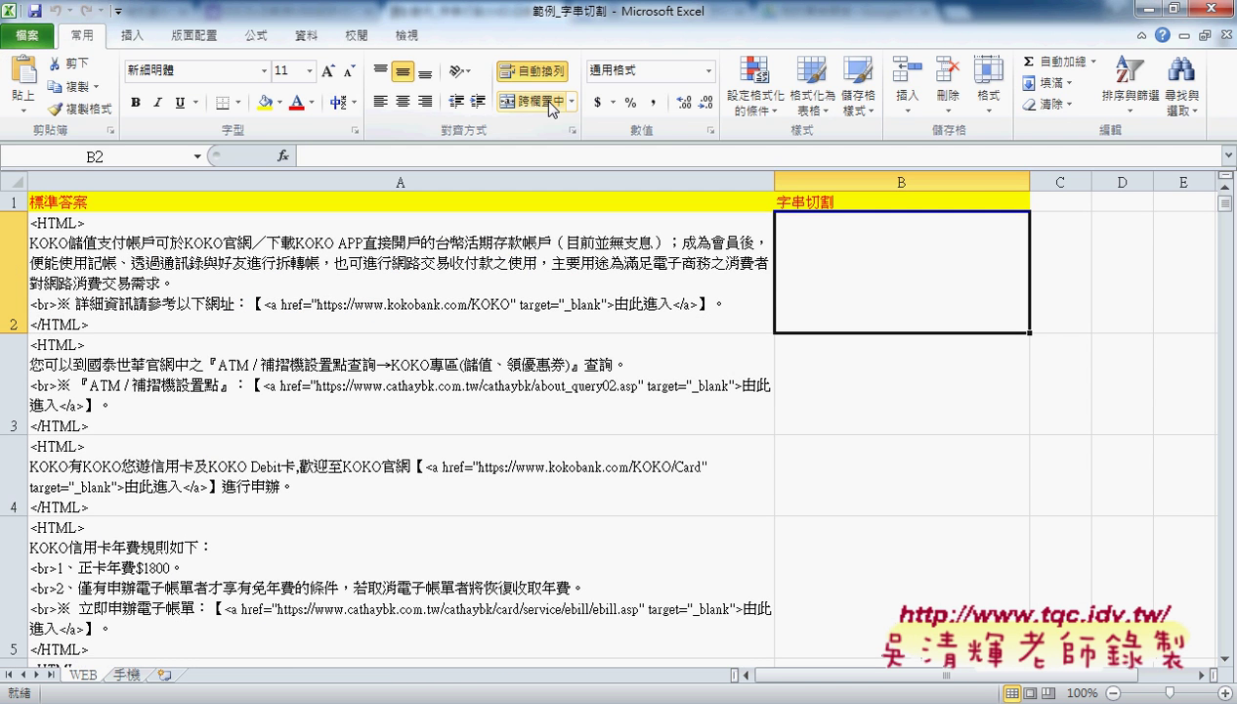
{"action": "left_click", "coordinate": [414, 282]}
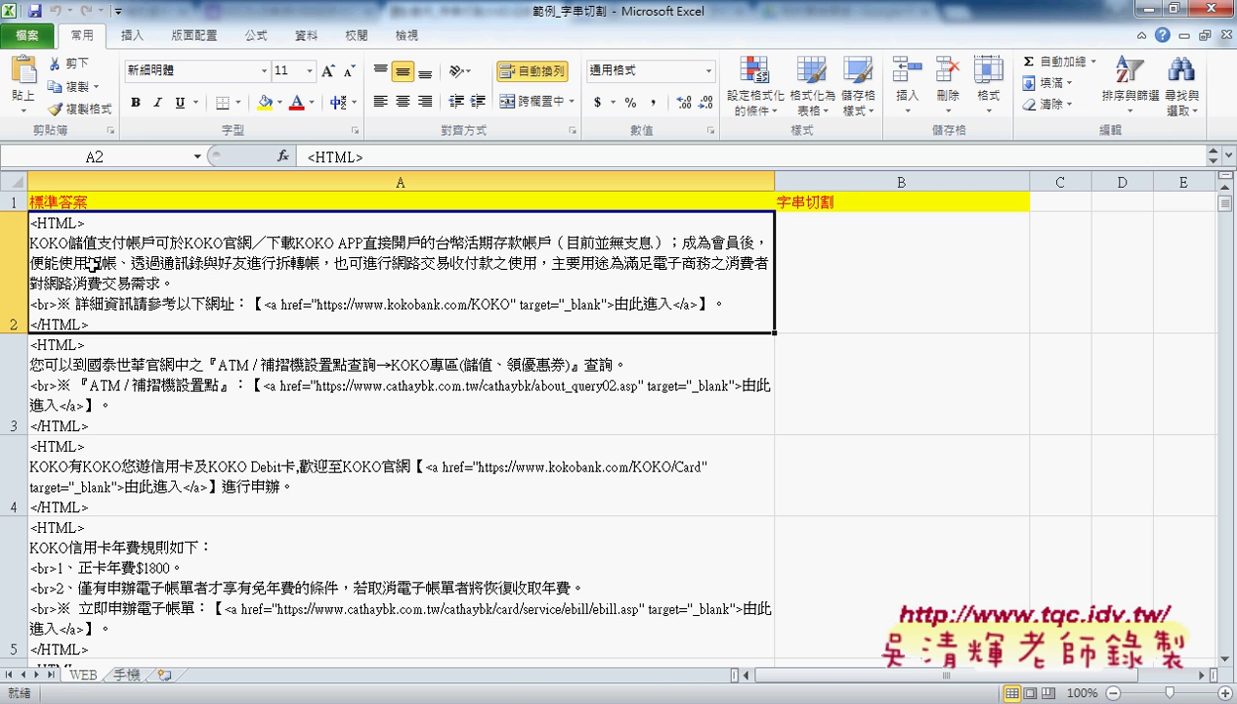
{"action": "left_click", "coordinate": [135, 368]}
{"action": "left_click", "coordinate": [222, 481]}
Step: Recheck the <a href> link snippets in cells A2 through A5, ending on A2
{"action": "left_click", "coordinate": [262, 279]}
{"action": "left_click", "coordinate": [380, 372]}
{"action": "left_click", "coordinate": [378, 466]}
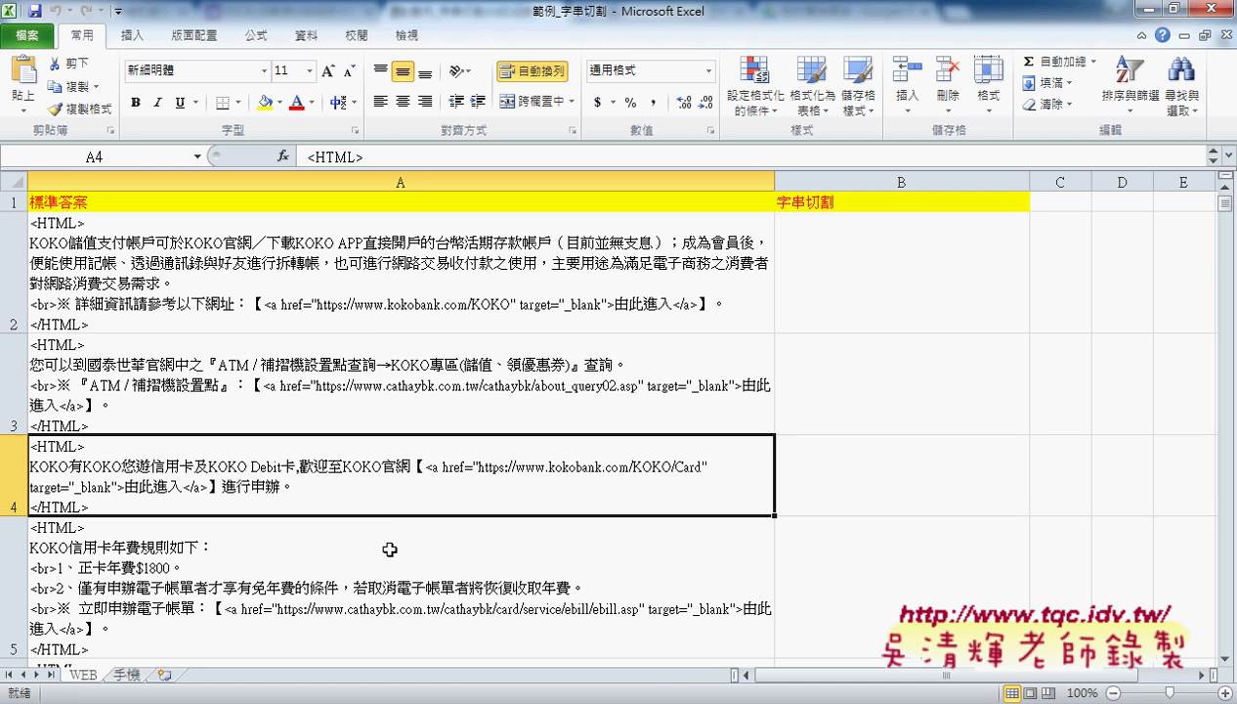
{"action": "left_click", "coordinate": [386, 545]}
{"action": "left_click", "coordinate": [378, 275]}
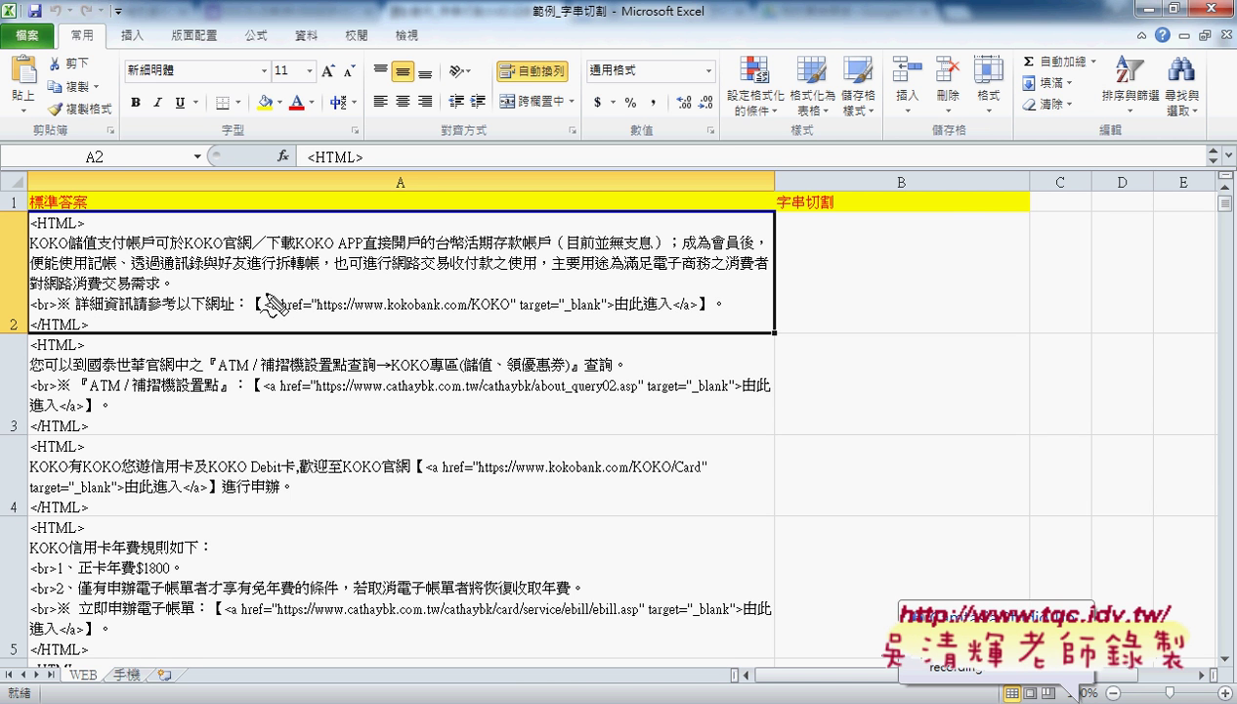
{"action": "left_click_drag", "start_coordinate": [264, 299], "coordinate": [704, 311]}
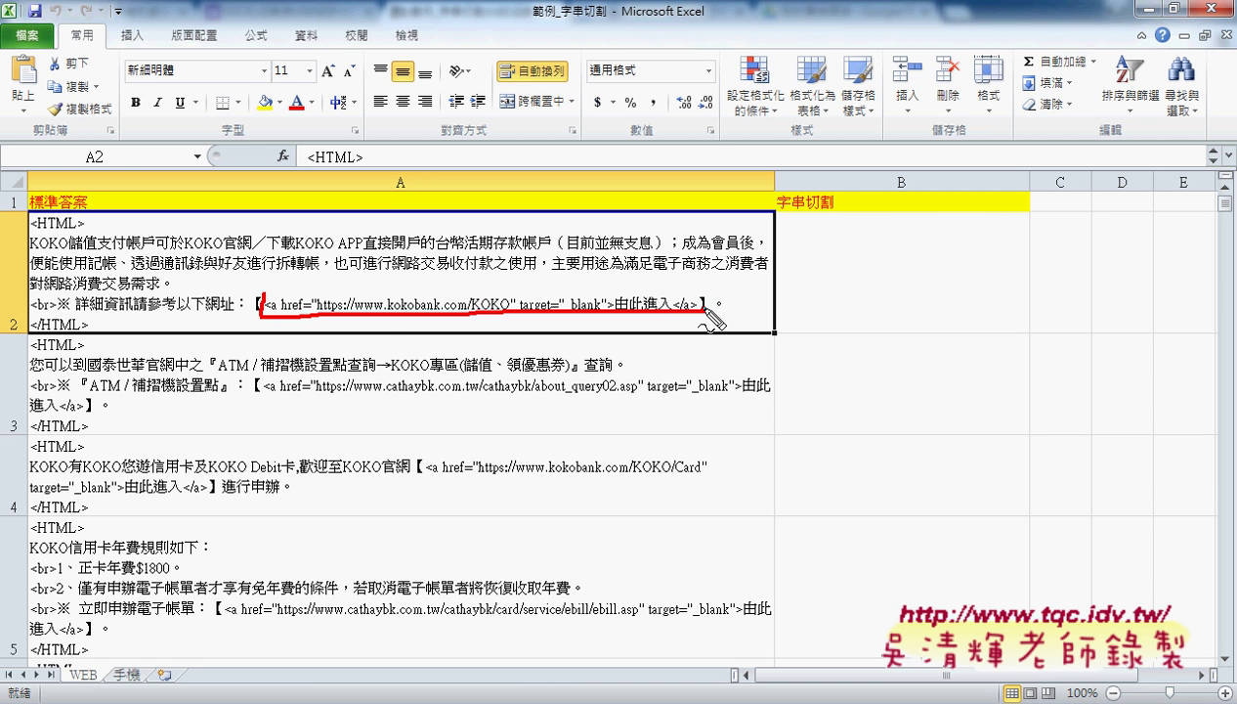
{"action": "left_click_drag", "start_coordinate": [703, 311], "coordinate": [256, 299]}
{"action": "mouse_move", "coordinate": [589, 289]}
{"action": "left_mouse_down"}
{"action": "mouse_move", "coordinate": [594, 278]}
{"action": "mouse_move", "coordinate": [810, 260]}
{"action": "mouse_move", "coordinate": [799, 279]}
{"action": "left_mouse_up"}
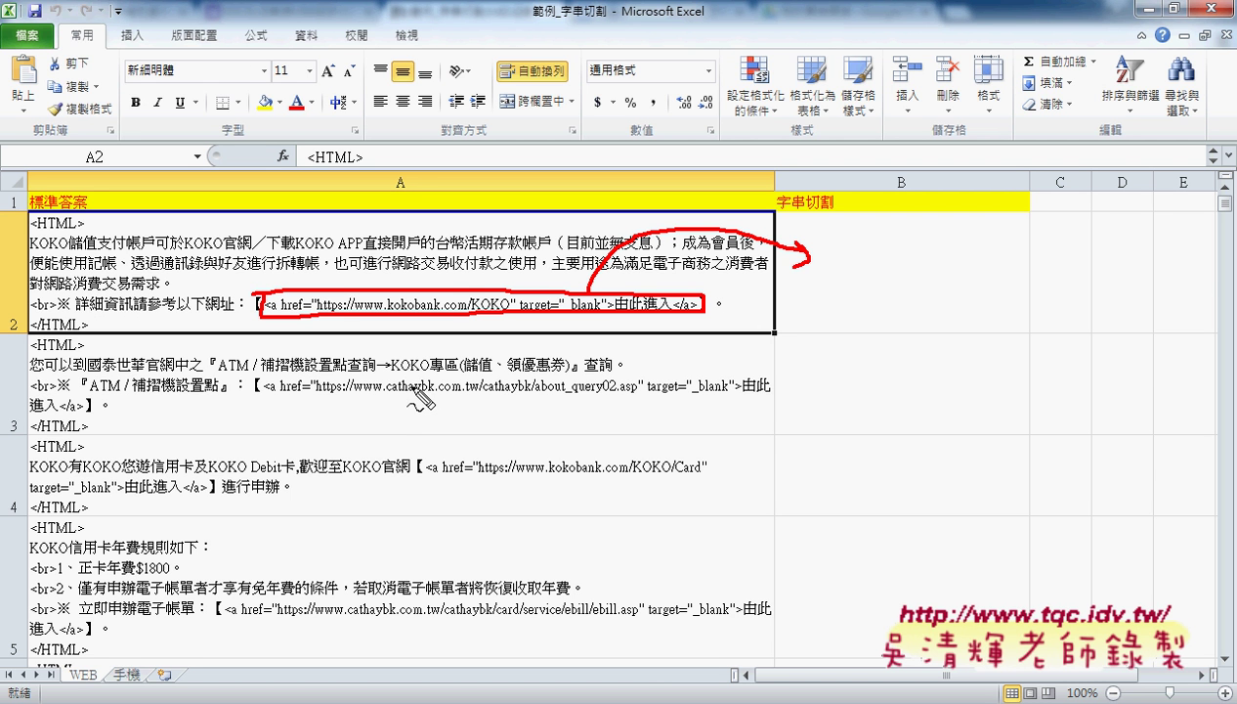
{"action": "mouse_move", "coordinate": [267, 396]}
{"action": "left_mouse_down"}
{"action": "mouse_move", "coordinate": [579, 373]}
{"action": "mouse_move", "coordinate": [743, 392]}
{"action": "left_mouse_up"}
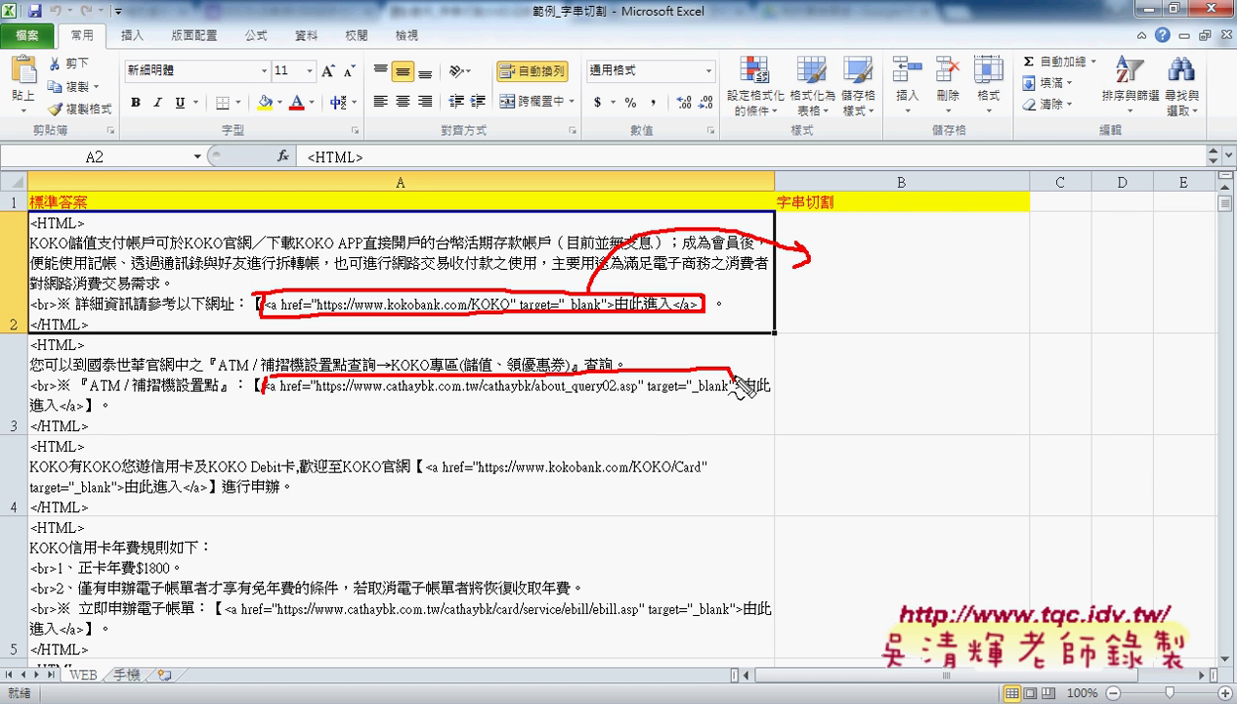
{"action": "mouse_move", "coordinate": [42, 421]}
{"action": "left_mouse_down"}
{"action": "mouse_move", "coordinate": [95, 411]}
{"action": "mouse_move", "coordinate": [90, 397]}
{"action": "left_mouse_up"}
{"action": "mouse_move", "coordinate": [761, 374]}
{"action": "left_mouse_down"}
{"action": "mouse_move", "coordinate": [820, 374]}
{"action": "mouse_move", "coordinate": [821, 388]}
{"action": "left_mouse_up"}
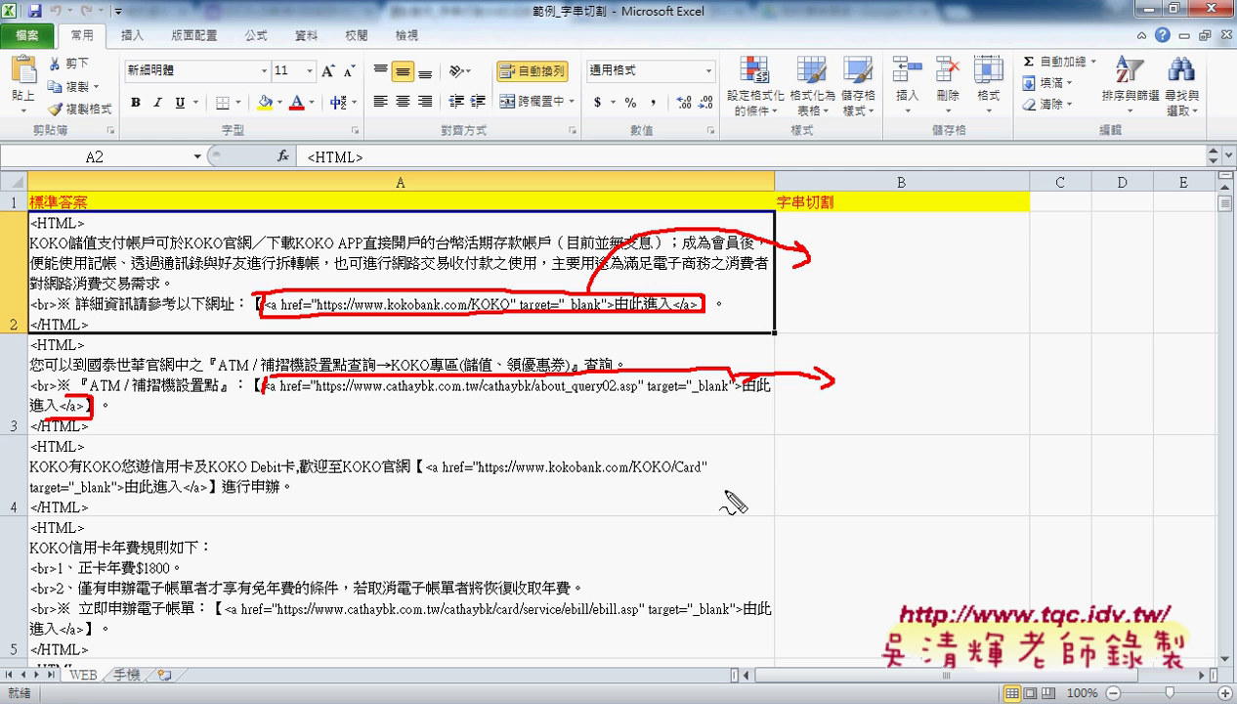
{"action": "key", "text": "Escape"}
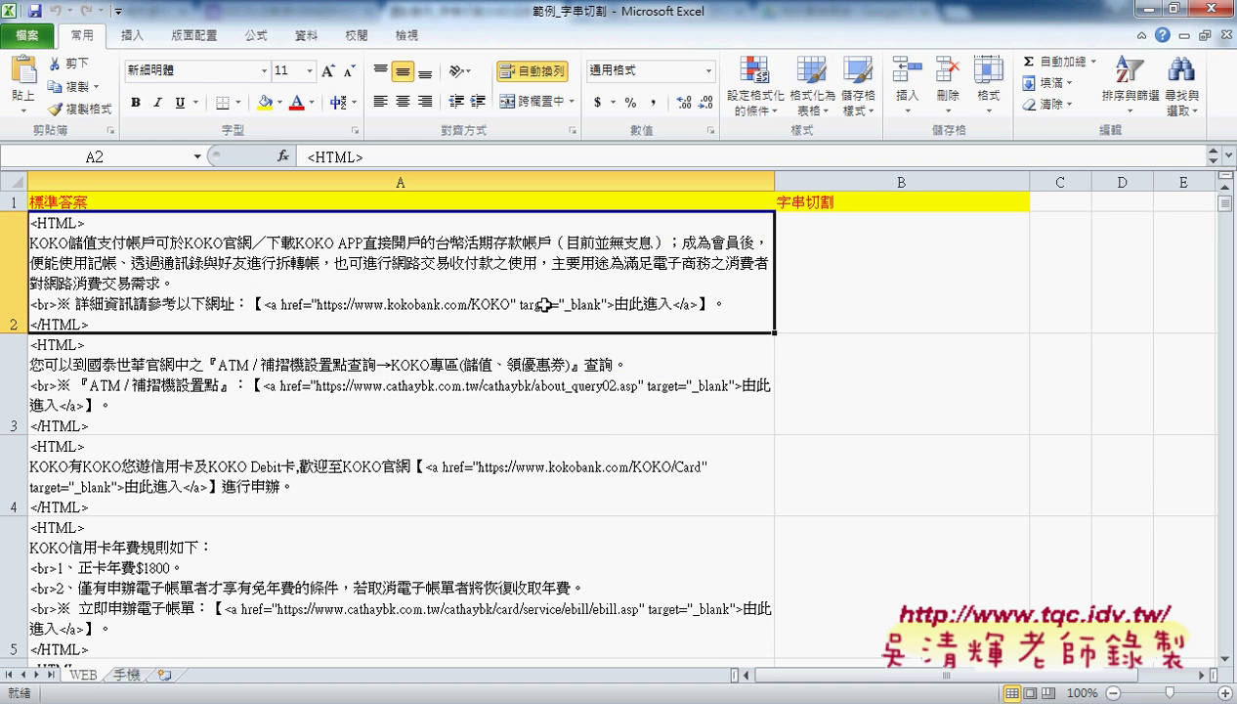
{"action": "left_click", "coordinate": [537, 401]}
{"action": "left_click", "coordinate": [360, 488]}
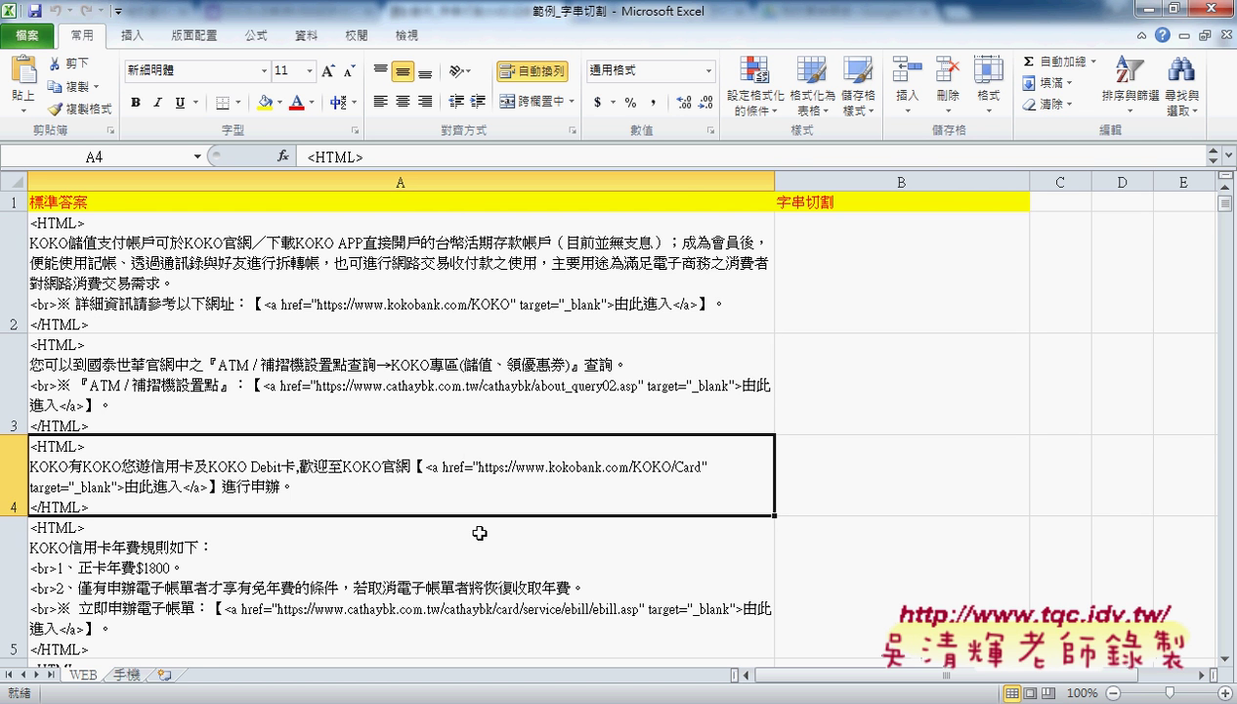
{"action": "scroll", "coordinate": [479, 532], "scroll_direction": "down", "scroll_amount": 2}
{"action": "left_click", "coordinate": [479, 303]}
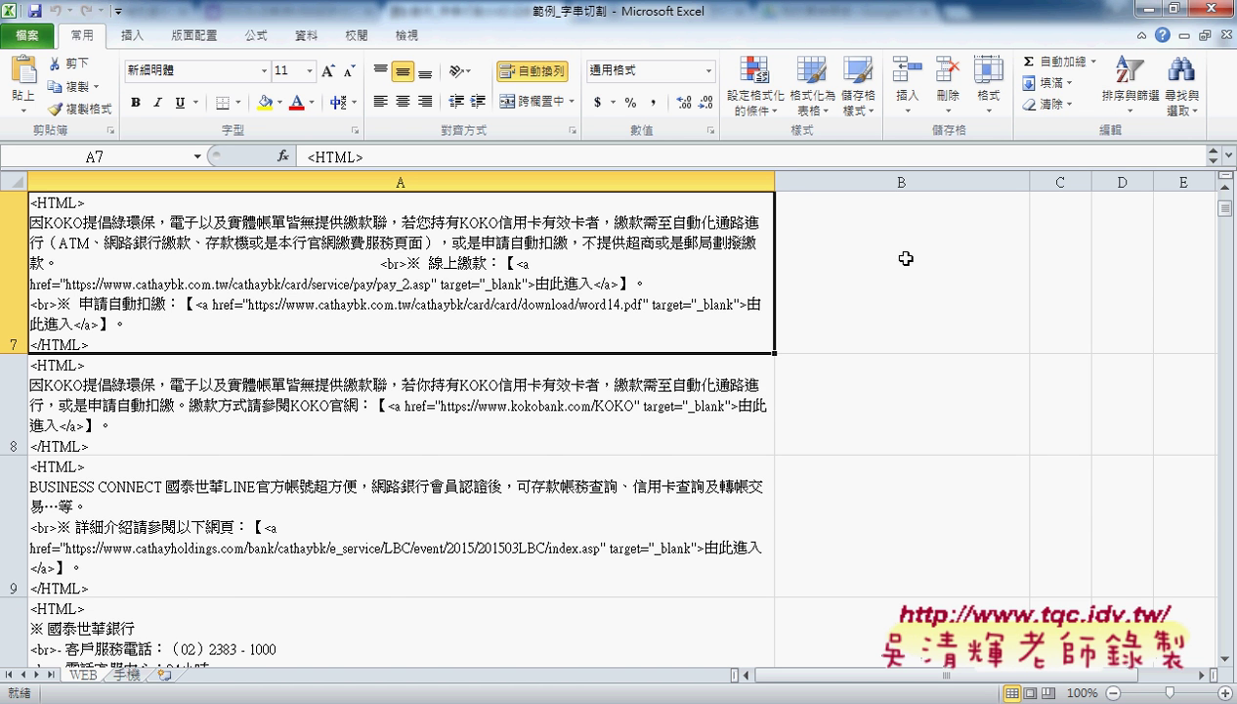
{"action": "scroll", "coordinate": [884, 265], "scroll_direction": "up", "scroll_amount": 1}
{"action": "scroll", "coordinate": [884, 265], "scroll_direction": "up", "scroll_amount": 1}
{"action": "left_click", "coordinate": [871, 269]}
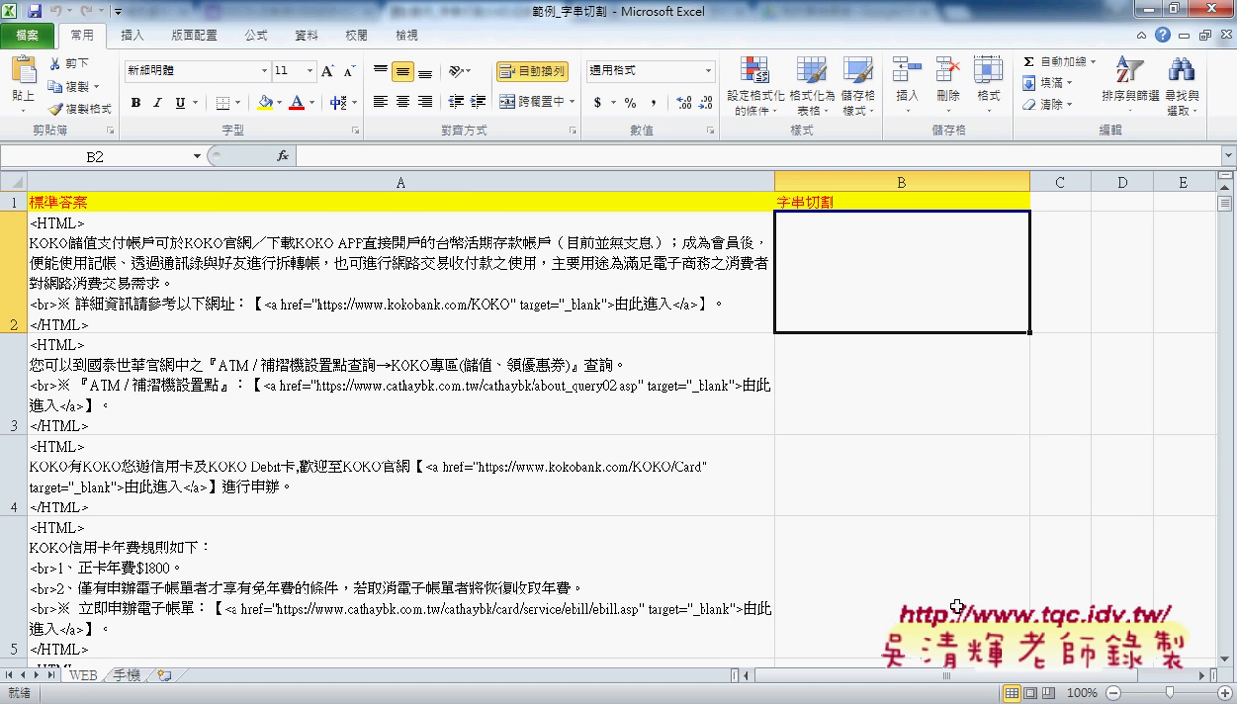
Step: Minimize Excel, close the xlsx preview, and open 程式碼 in a separate Google Docs window
{"action": "left_click", "coordinate": [1152, 12]}
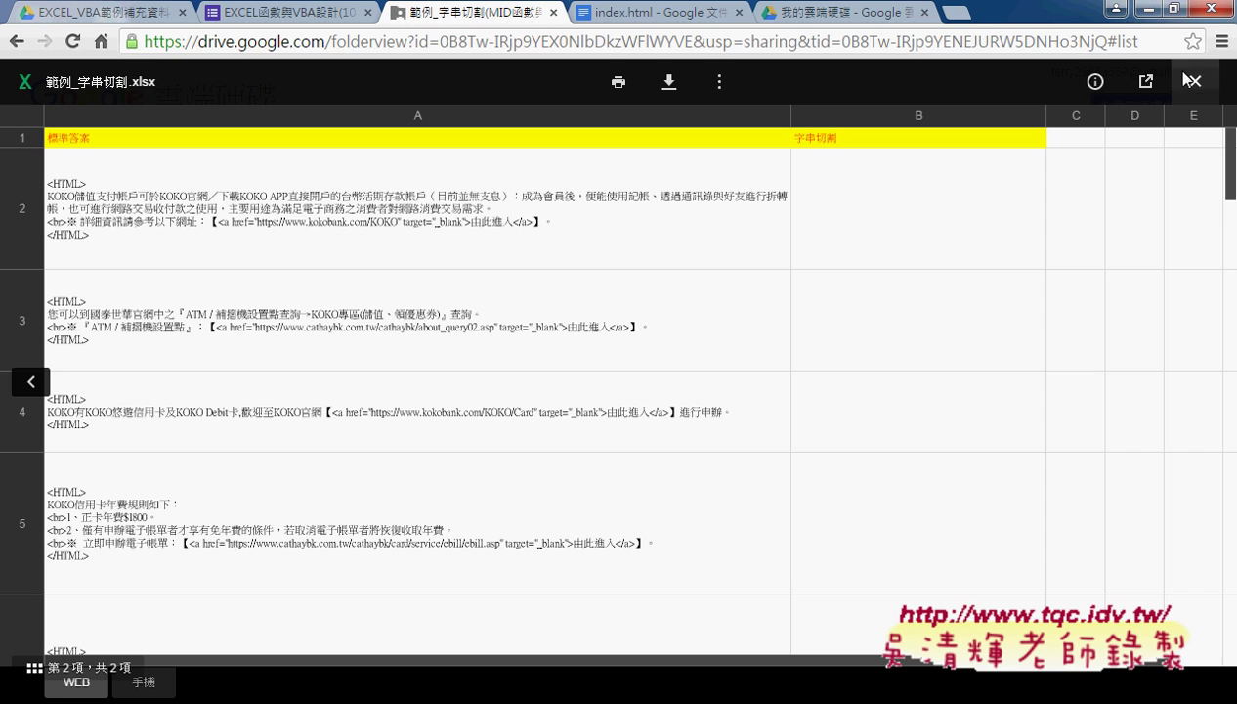
{"action": "left_click", "coordinate": [1187, 78]}
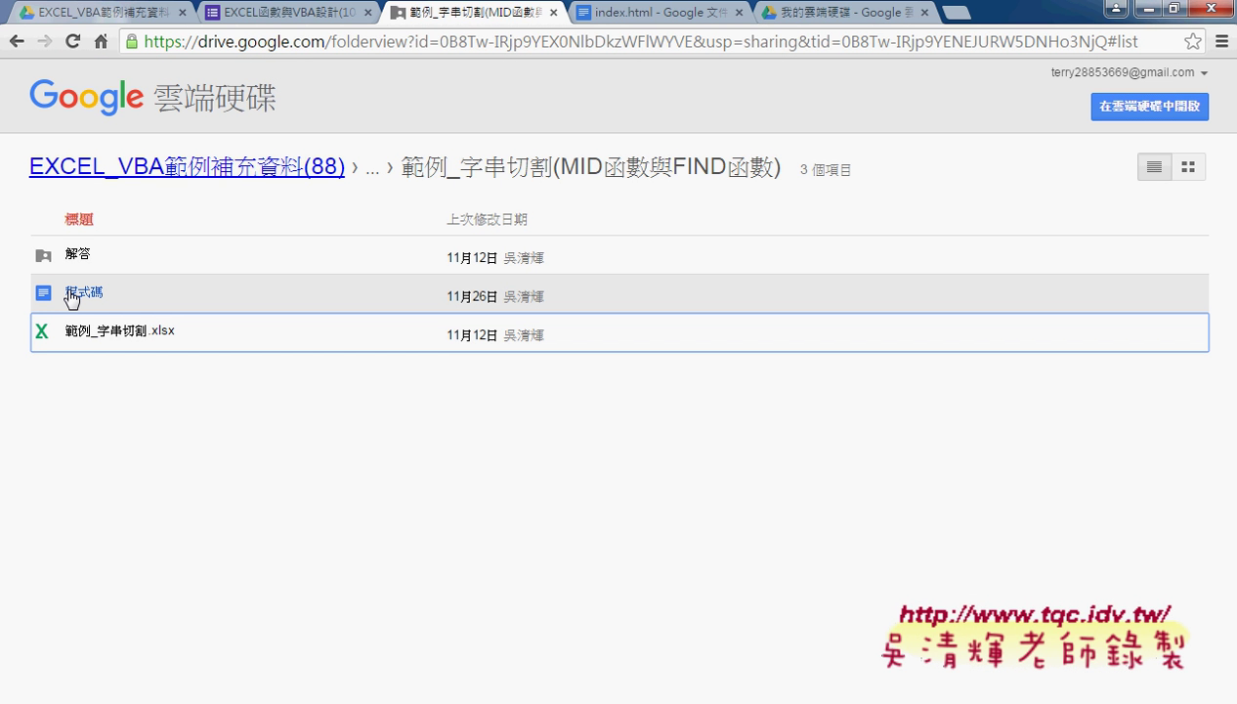
{"action": "left_click", "coordinate": [71, 294]}
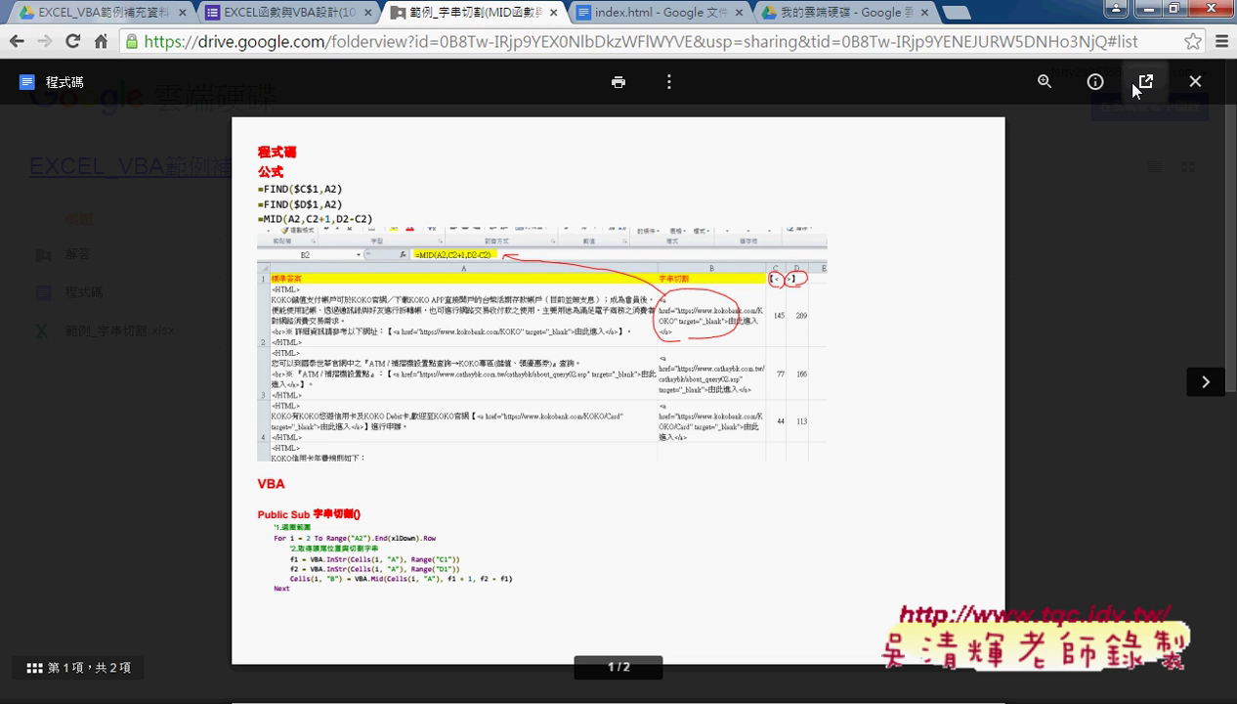
{"action": "left_click", "coordinate": [1134, 85]}
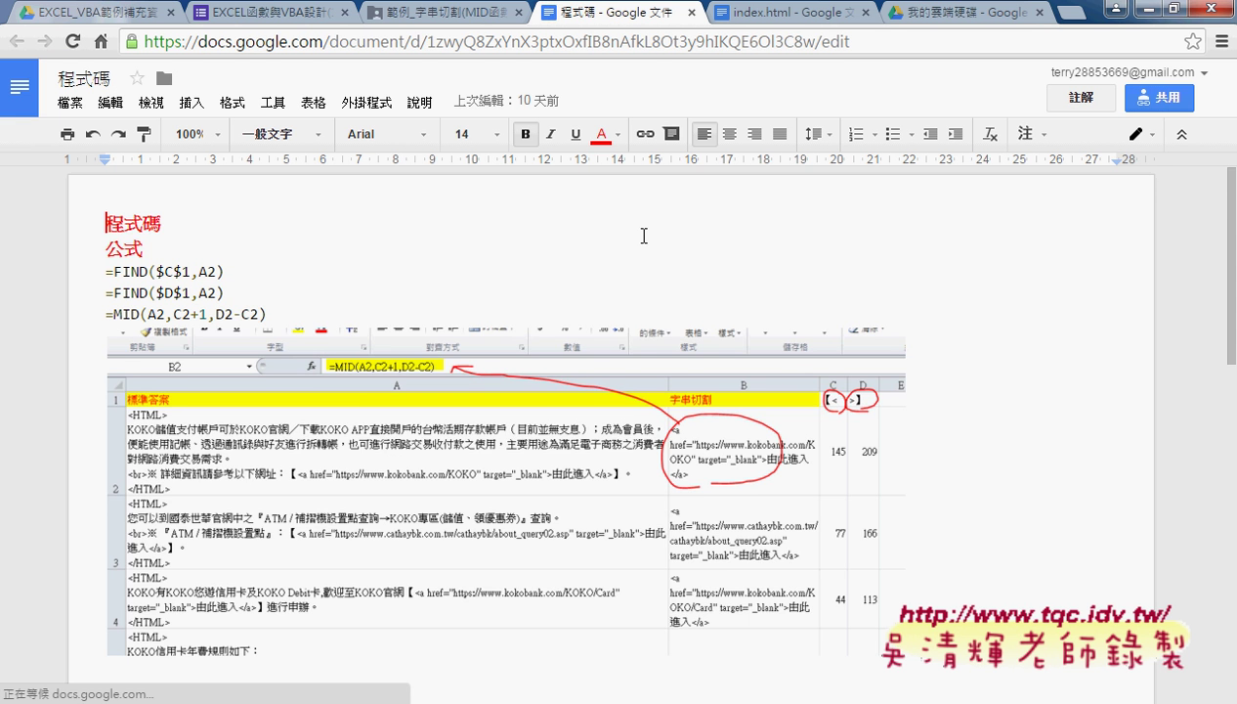
Step: Select the 字串切割_所有超連結 Public Sub code on page 2, then close the 程式碼 document
{"action": "scroll", "coordinate": [977, 391], "scroll_direction": "down", "scroll_amount": 1}
{"action": "scroll", "coordinate": [1138, 447], "scroll_direction": "down", "scroll_amount": 3}
{"action": "scroll", "coordinate": [1138, 446], "scroll_direction": "down", "scroll_amount": 2}
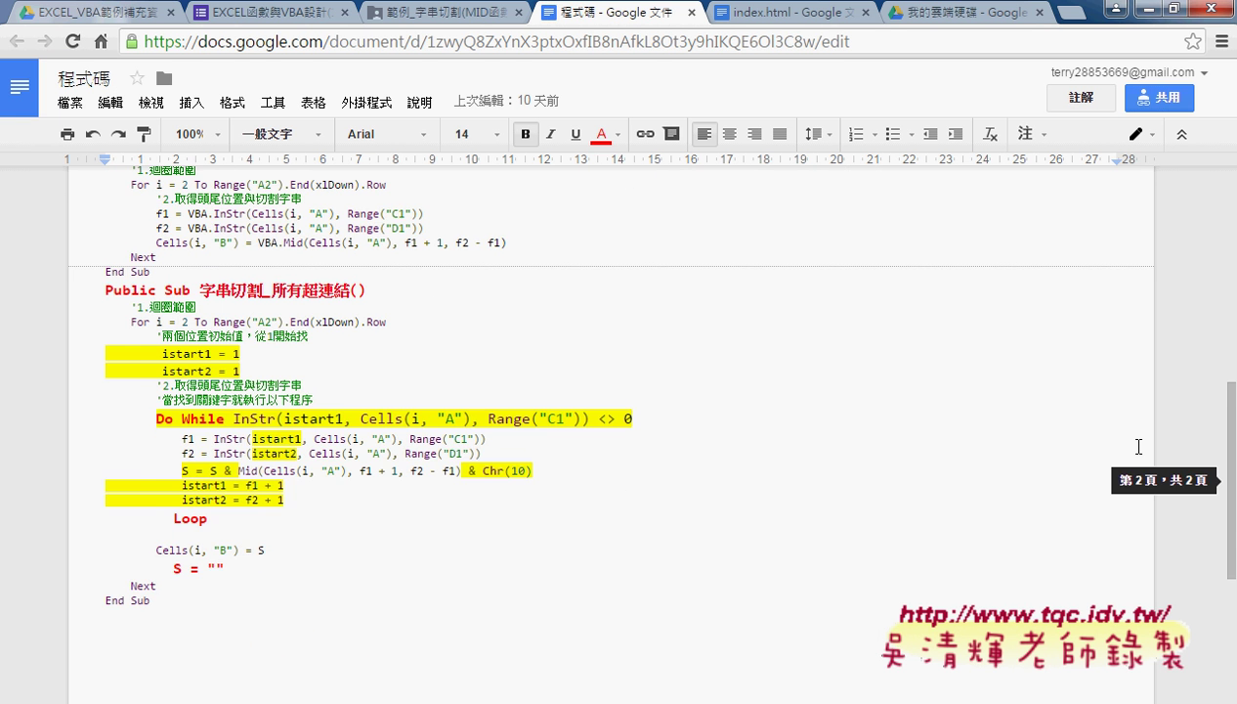
{"action": "scroll", "coordinate": [1133, 444], "scroll_direction": "up", "scroll_amount": 1}
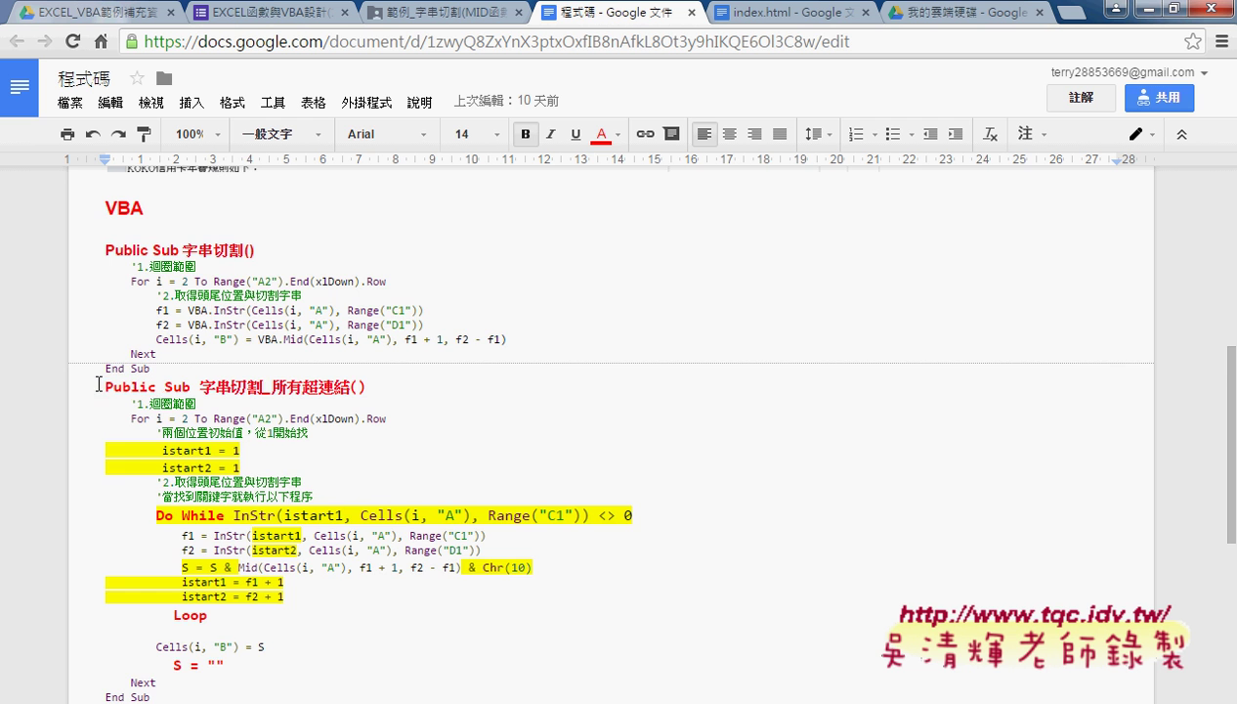
{"action": "left_click_drag", "start_coordinate": [99, 384], "coordinate": [186, 389]}
{"action": "scroll", "coordinate": [284, 474], "scroll_direction": "down", "scroll_amount": 1}
{"action": "left_click_drag", "start_coordinate": [157, 587], "coordinate": [122, 551]}
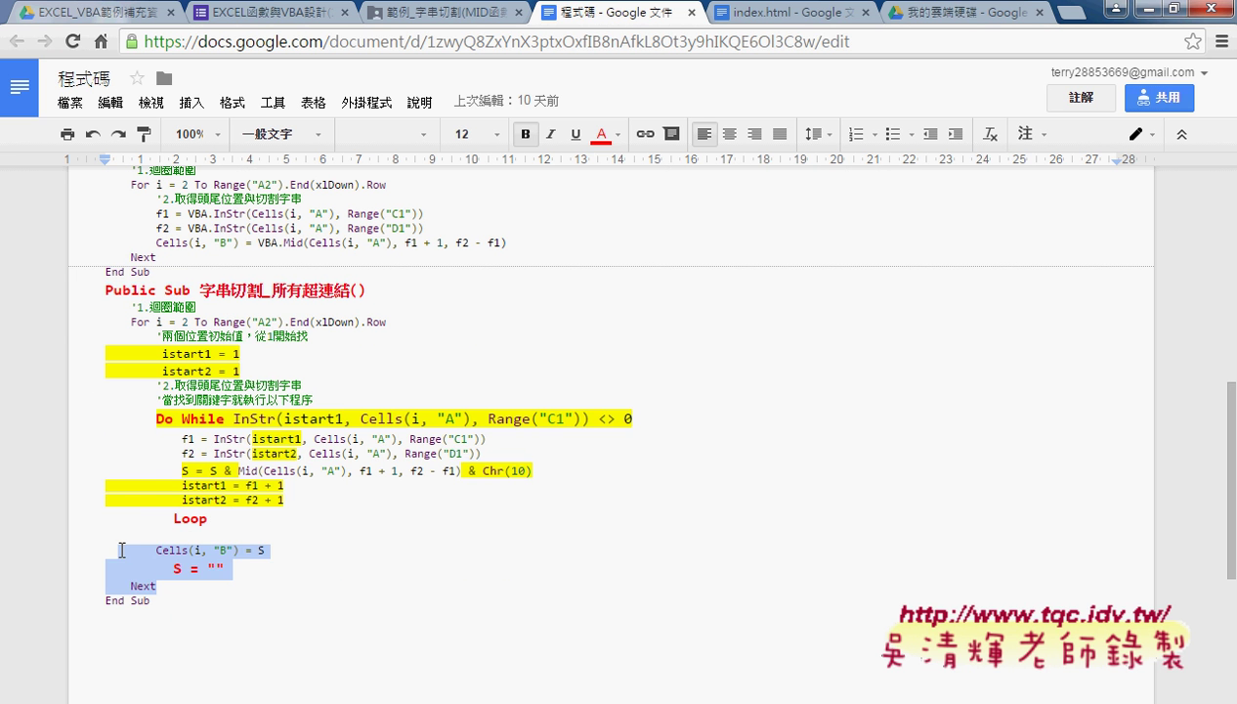
{"action": "left_click_drag", "start_coordinate": [151, 600], "coordinate": [79, 298]}
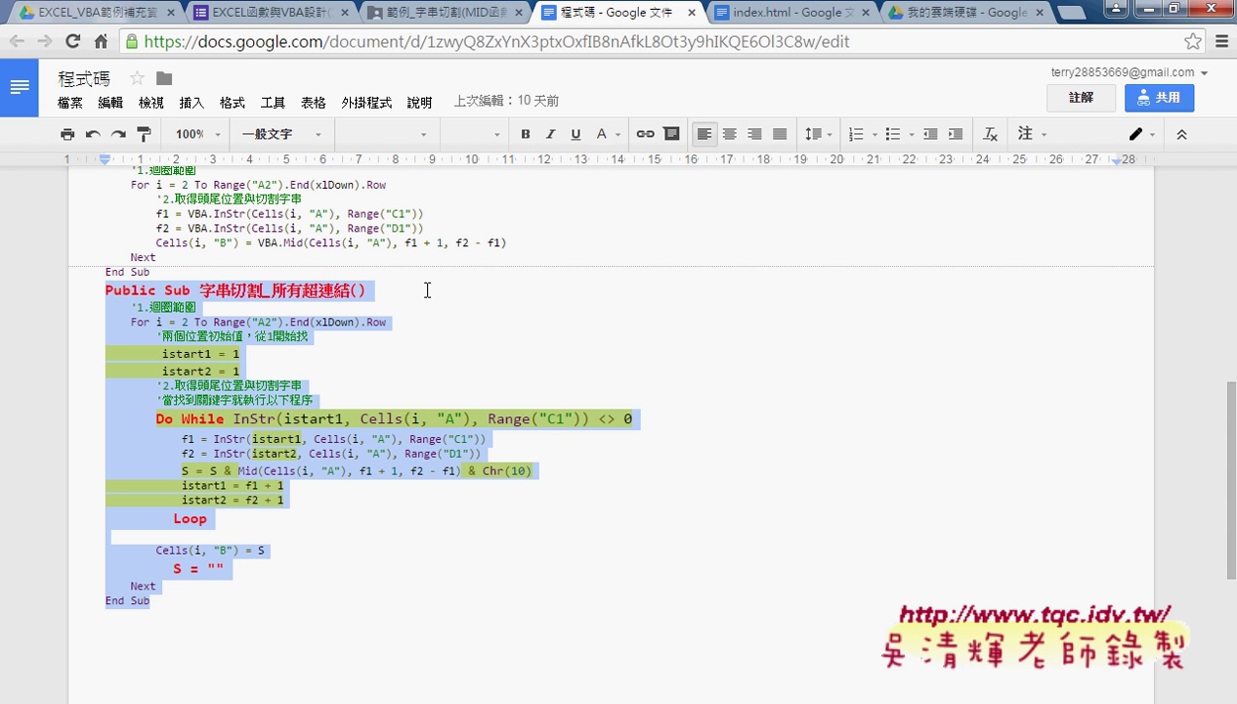
{"action": "left_click", "coordinate": [692, 13]}
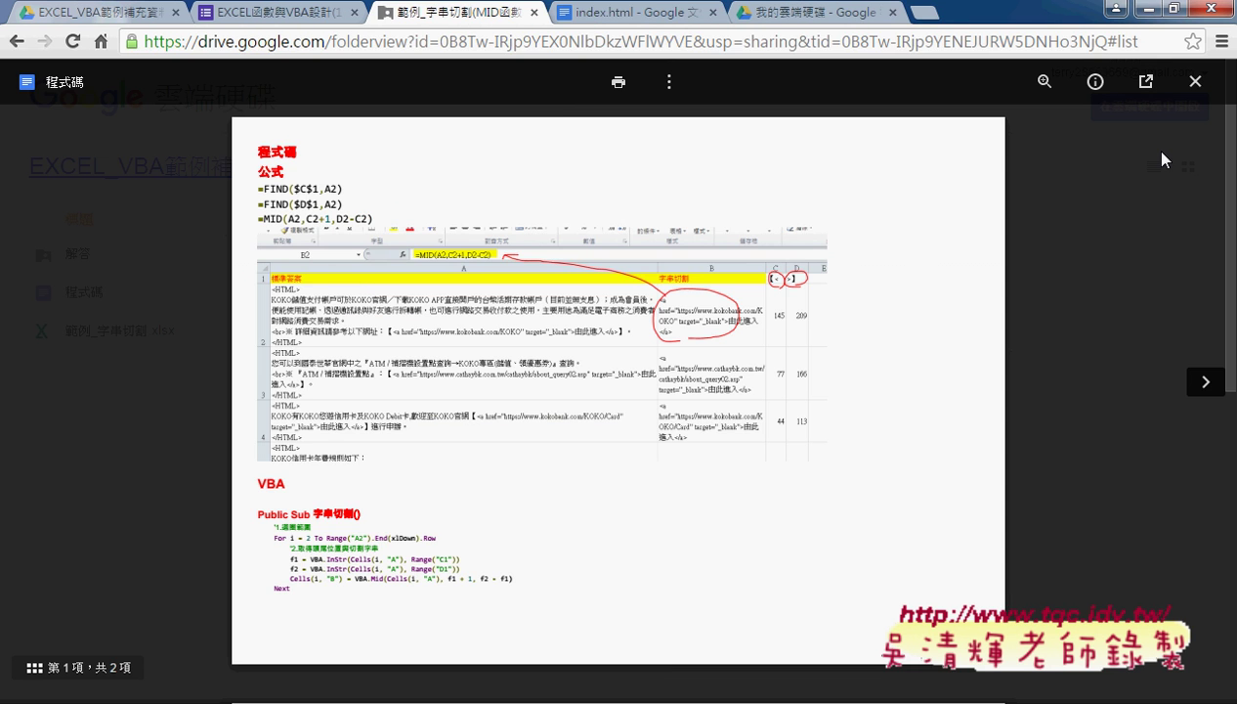
Step: Navigate from the Drive root through _雲端白板畫面(2015) and 01_函數練習 into 01_文字與資料函數
{"action": "left_click", "coordinate": [1196, 81]}
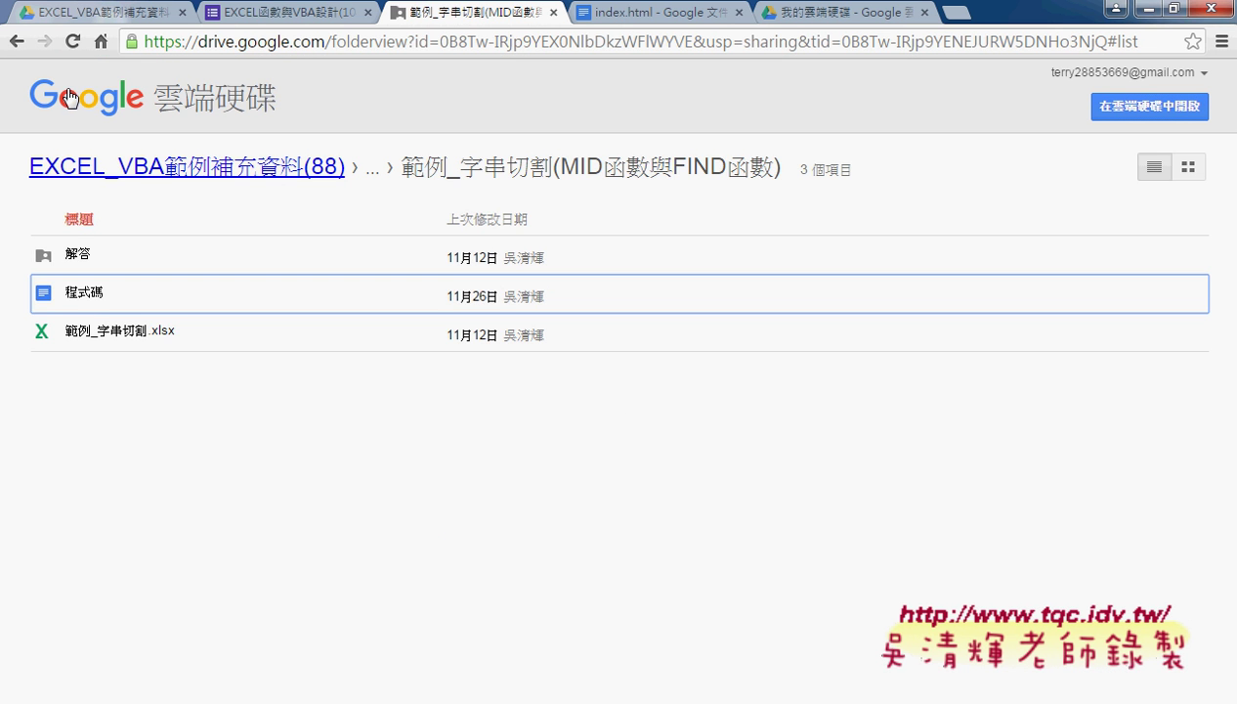
{"action": "left_click", "coordinate": [16, 41]}
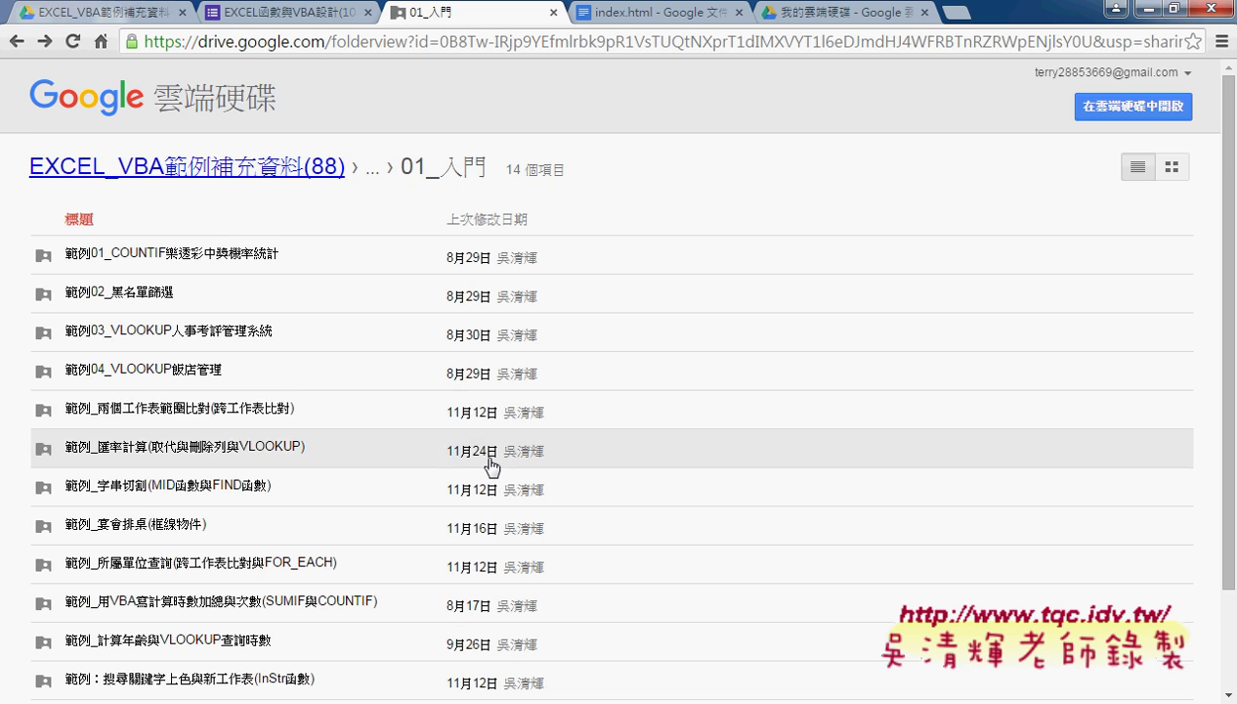
{"action": "scroll", "coordinate": [492, 466], "scroll_direction": "down", "scroll_amount": 3}
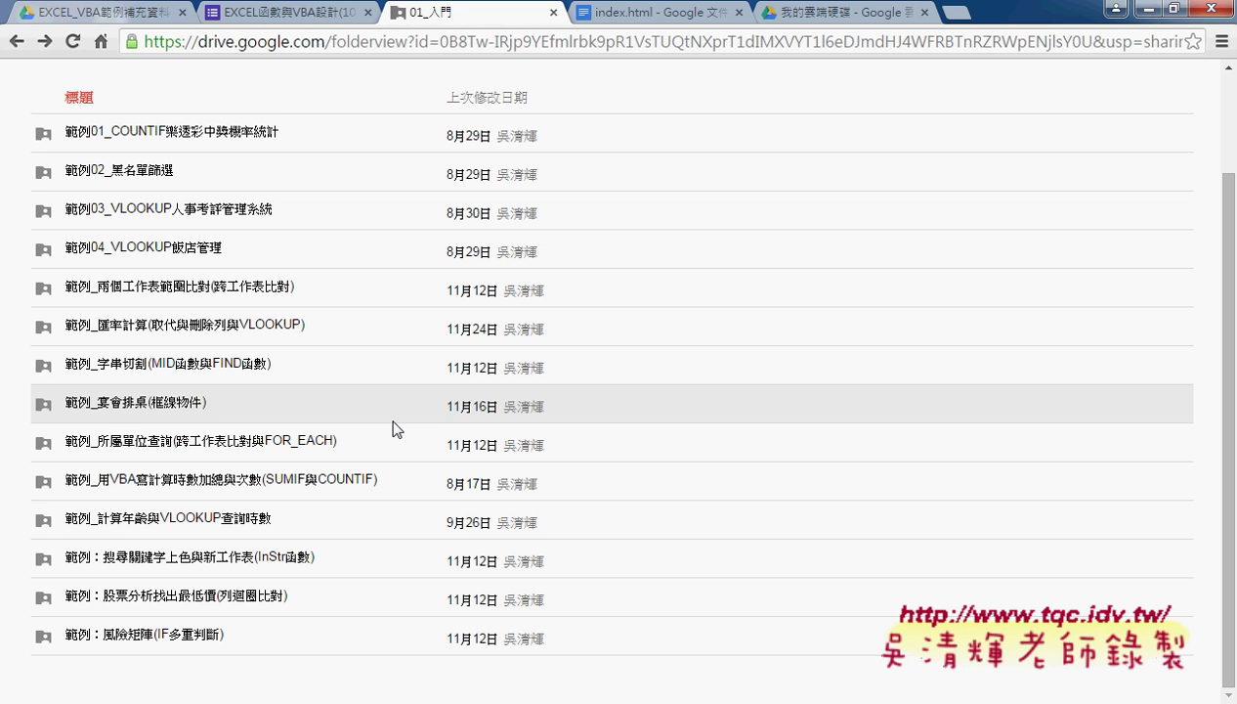
{"action": "scroll", "coordinate": [85, 140], "scroll_direction": "up", "scroll_amount": 3}
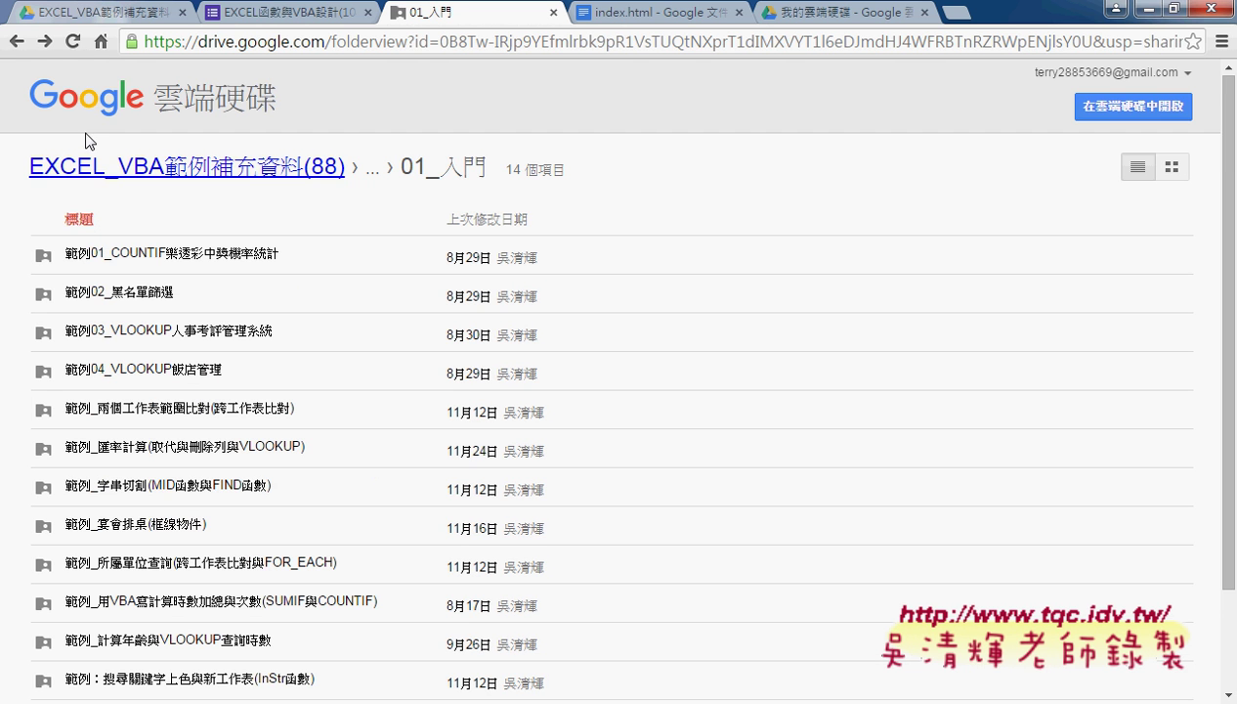
{"action": "left_click", "coordinate": [169, 171]}
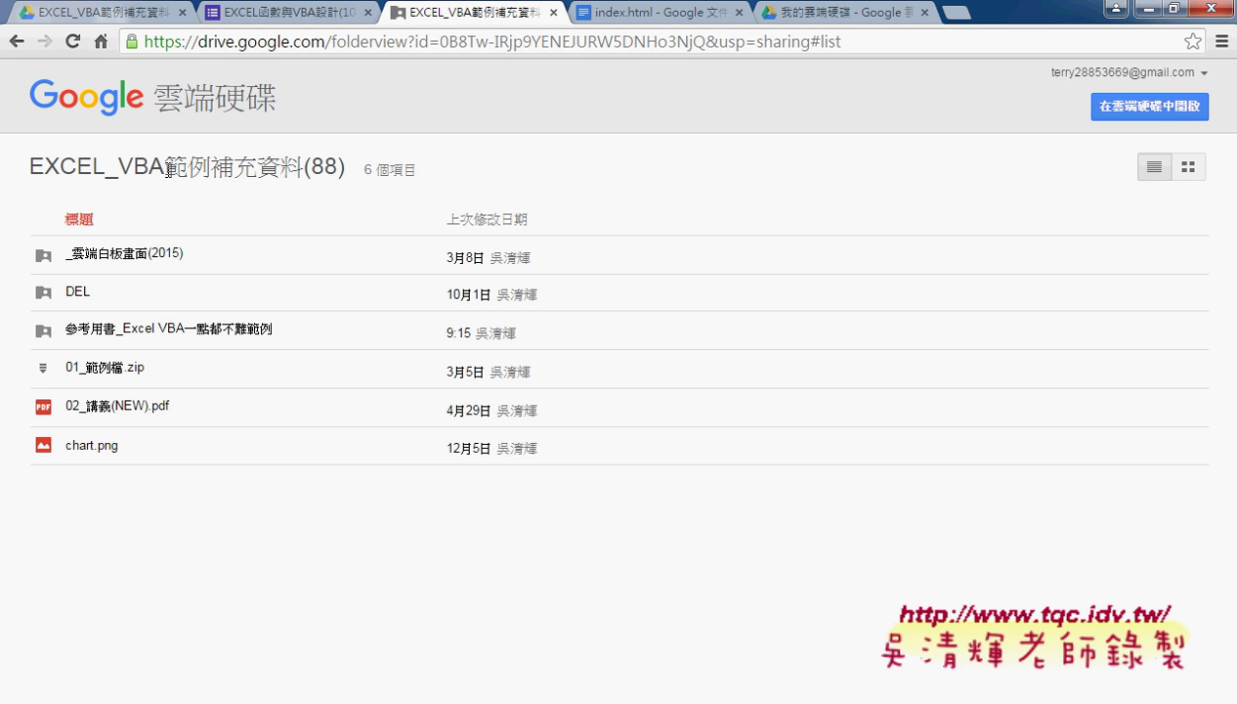
{"action": "left_click", "coordinate": [170, 256]}
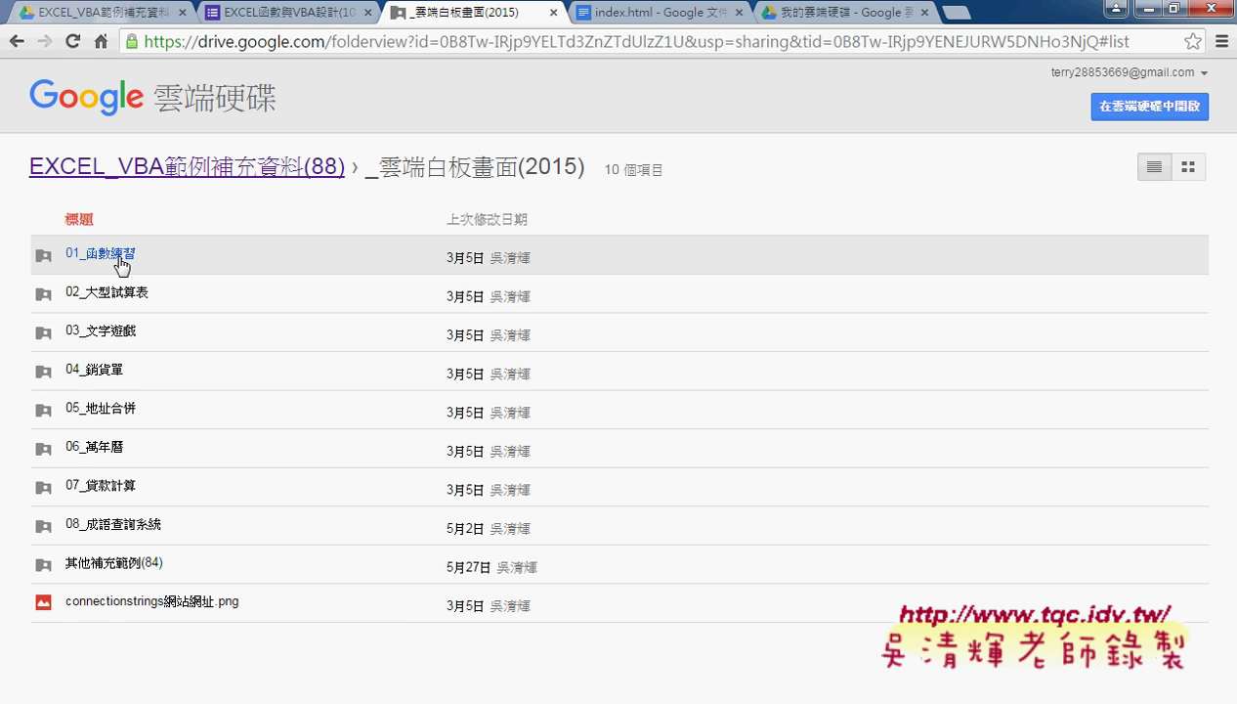
{"action": "left_click", "coordinate": [119, 258]}
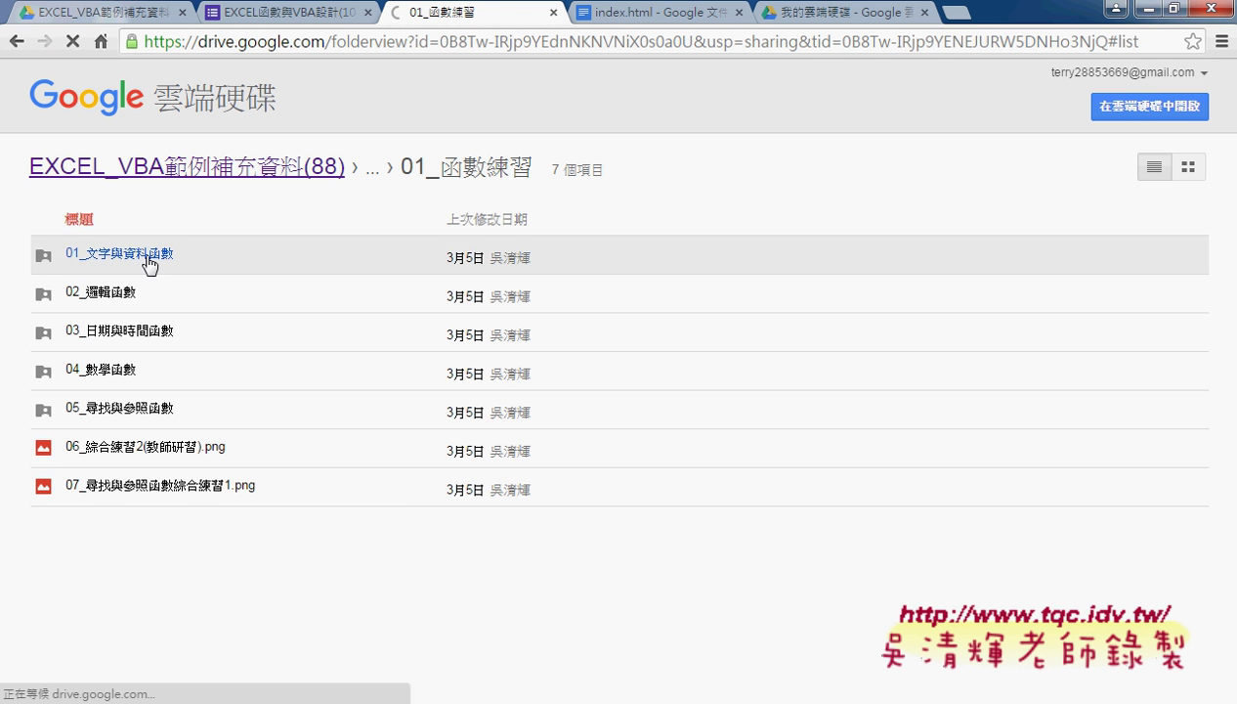
{"action": "left_click", "coordinate": [148, 256]}
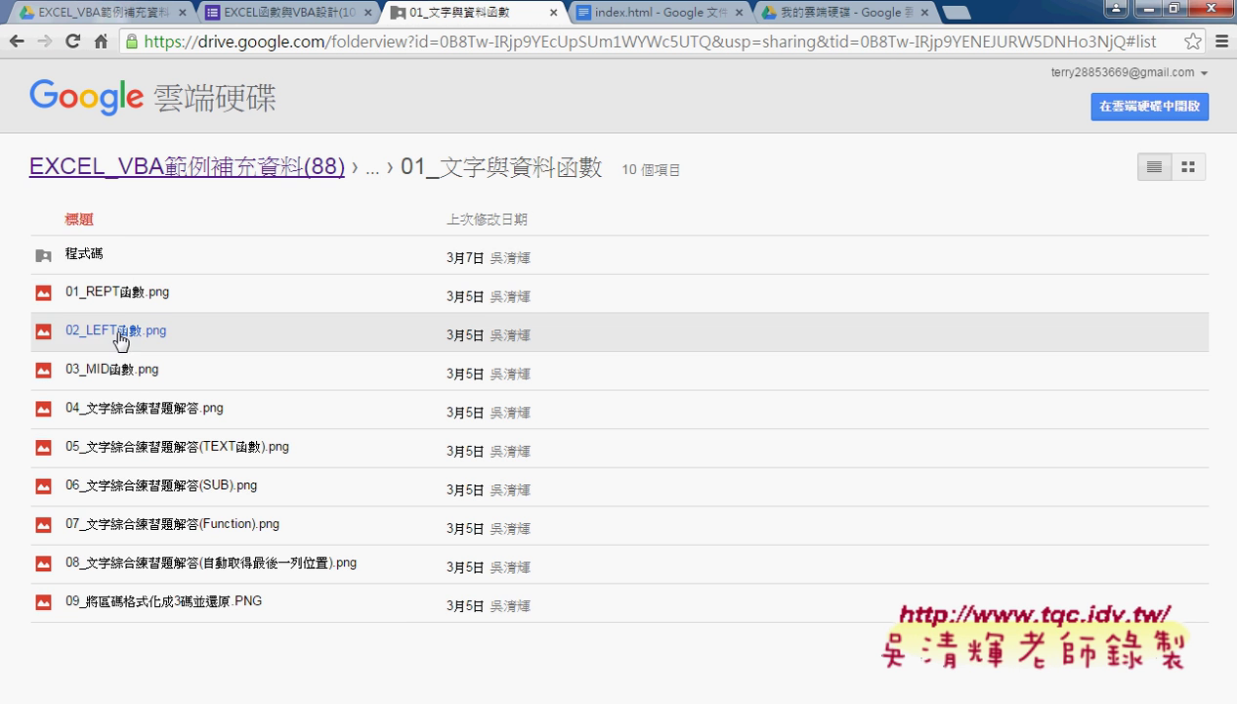
Step: Bring the 01文字與資料函數 workbook to the front and select cell E4 in the 手機 column
{"action": "left_click", "coordinate": [1148, 10]}
{"action": "mouse_move", "coordinate": [503, 684]}
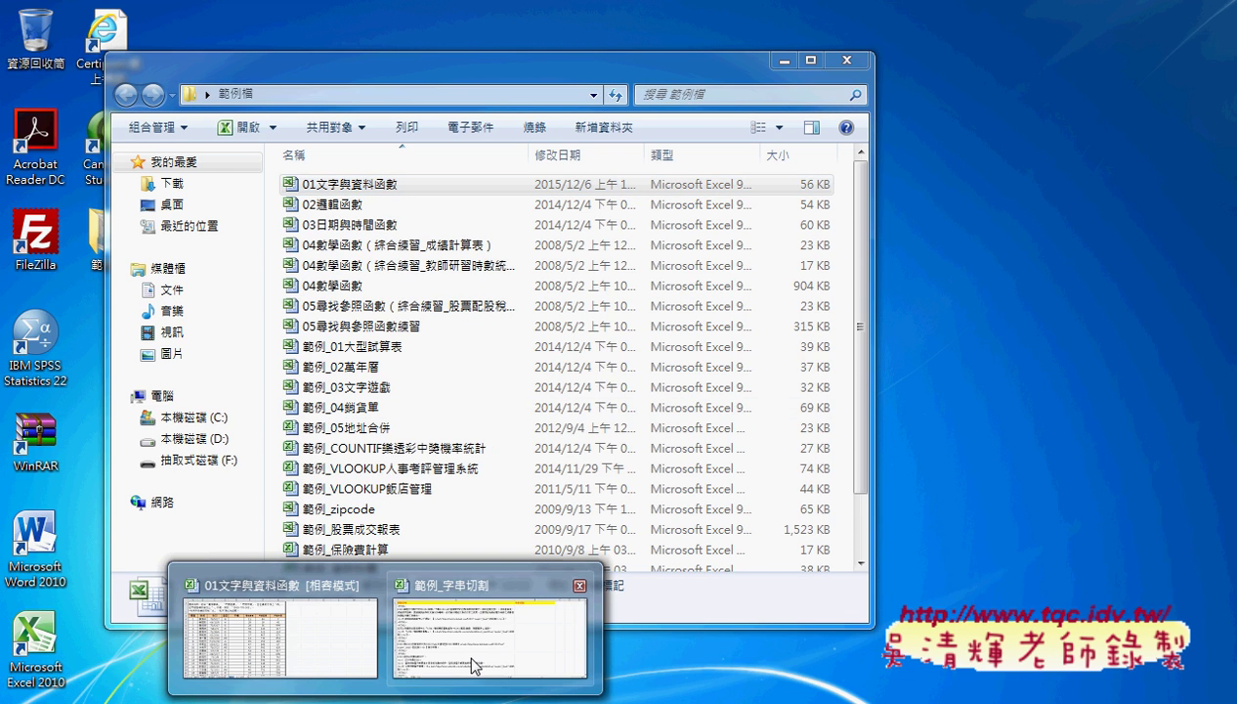
{"action": "left_click", "coordinate": [279, 626]}
{"action": "left_click", "coordinate": [338, 305]}
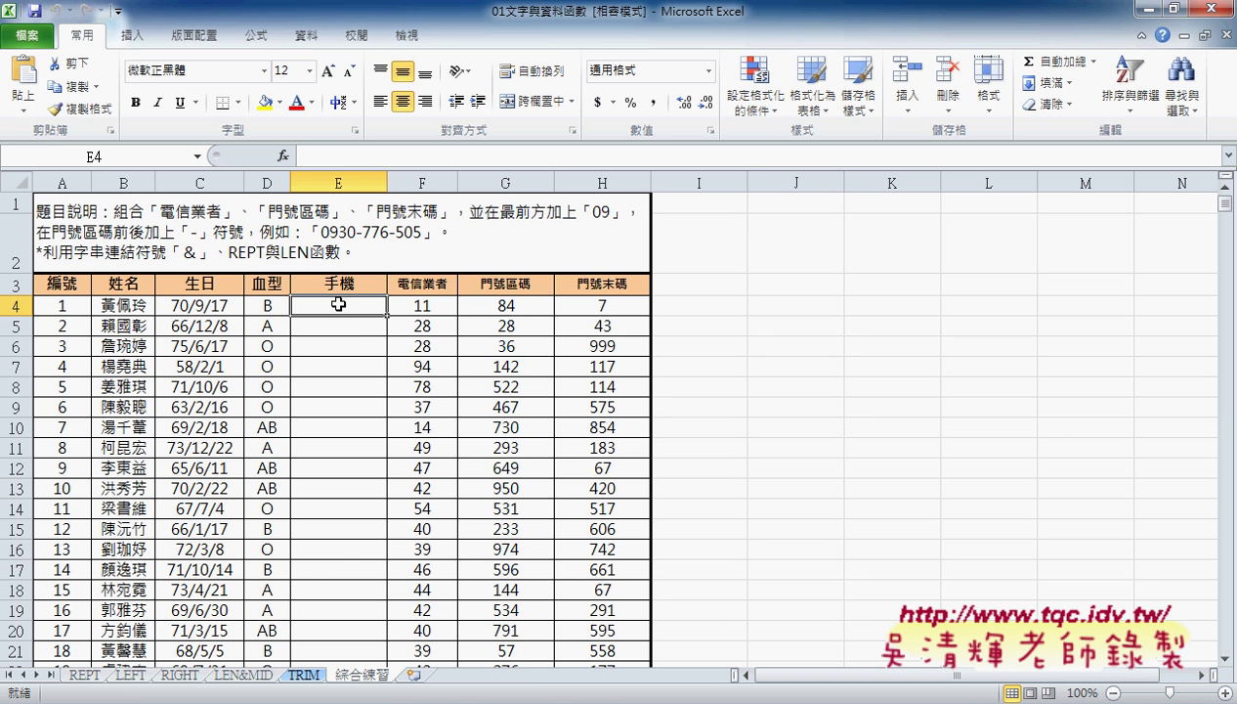